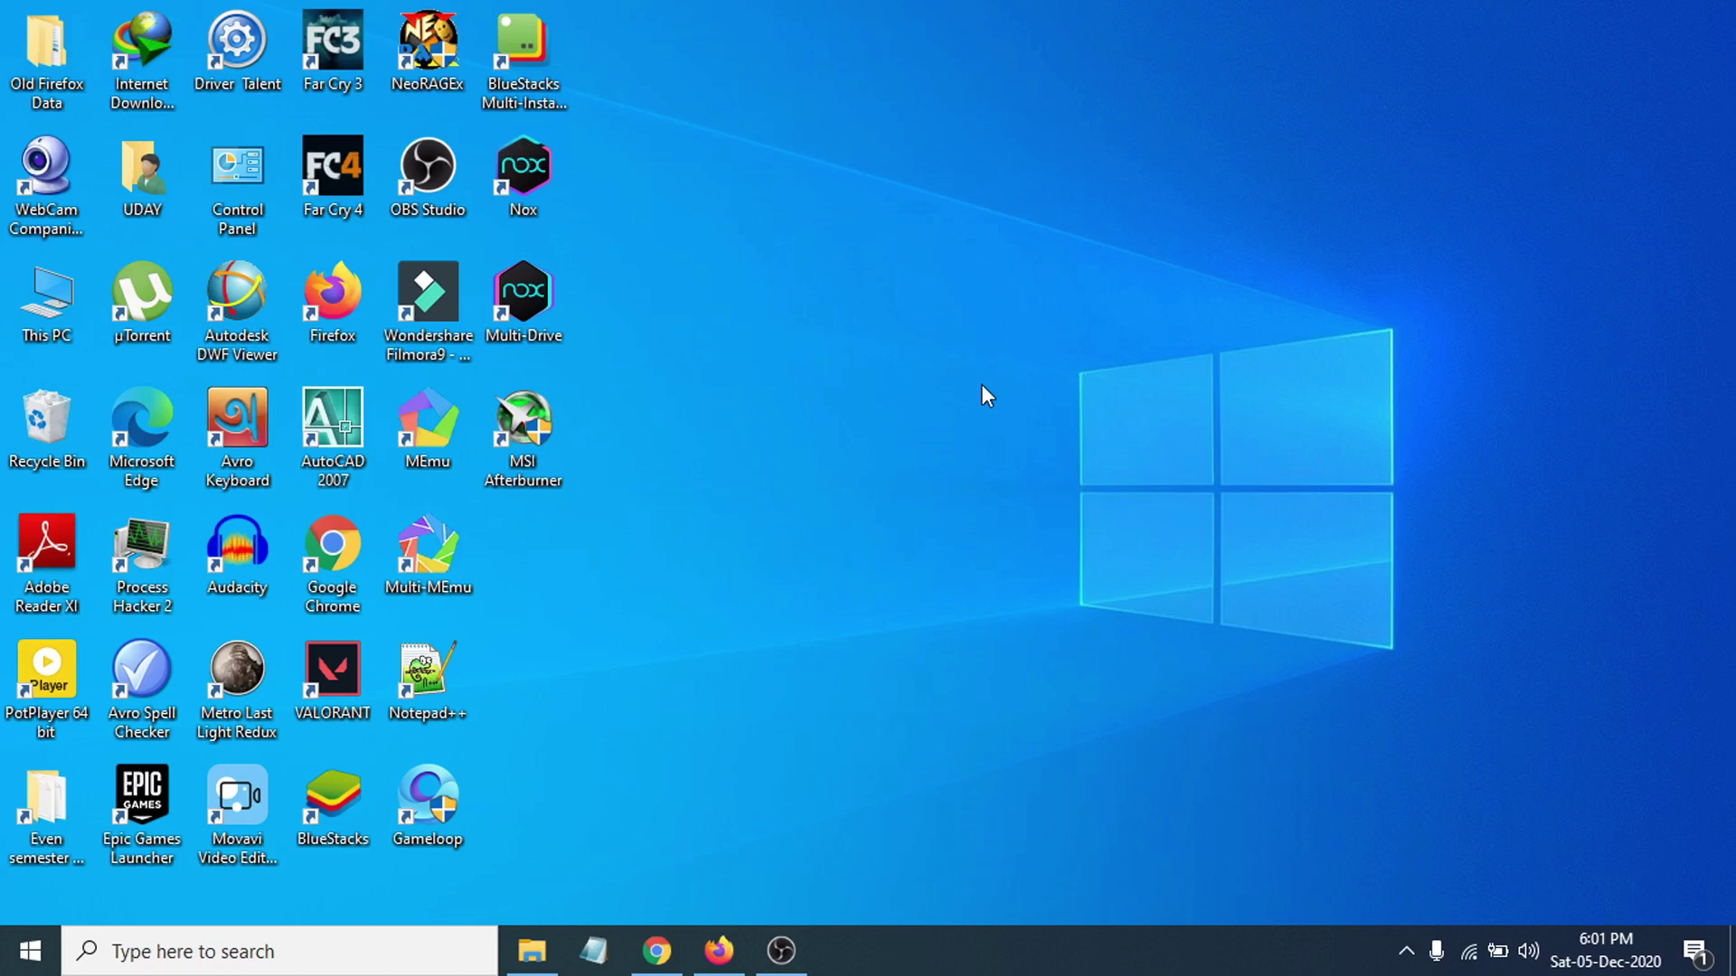
View This PC's system properties to check the Intel Core i3-6006U processor, then minimize the window
right_click(44, 333)
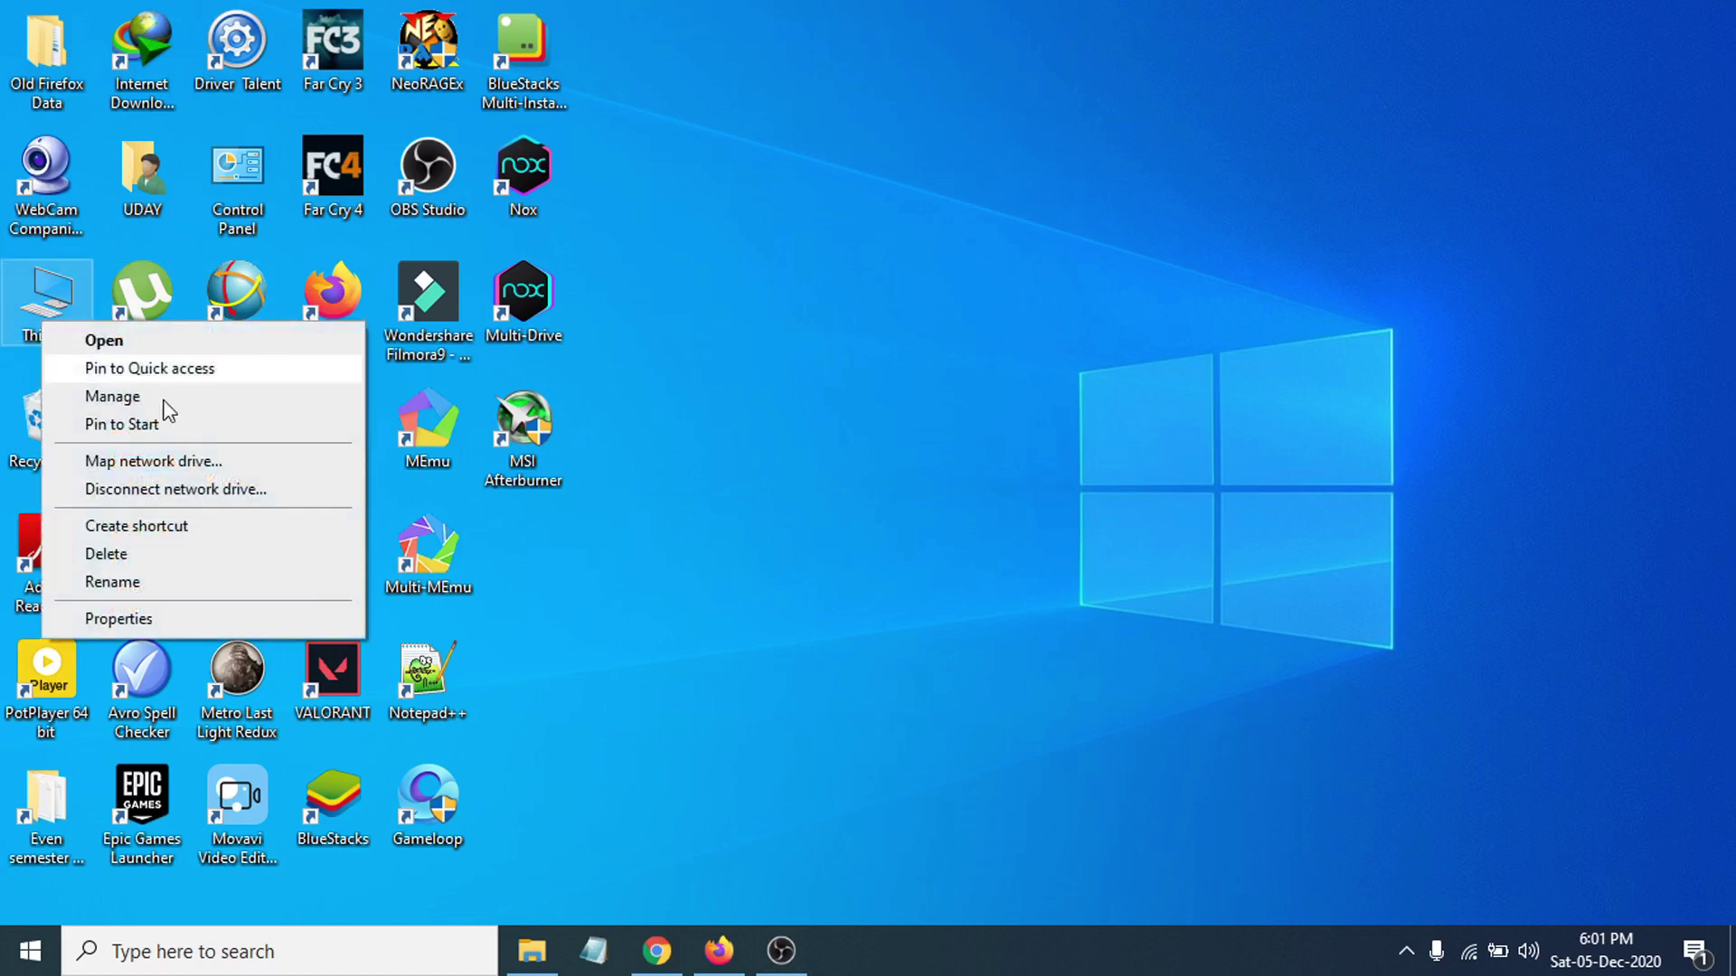
click(148, 618)
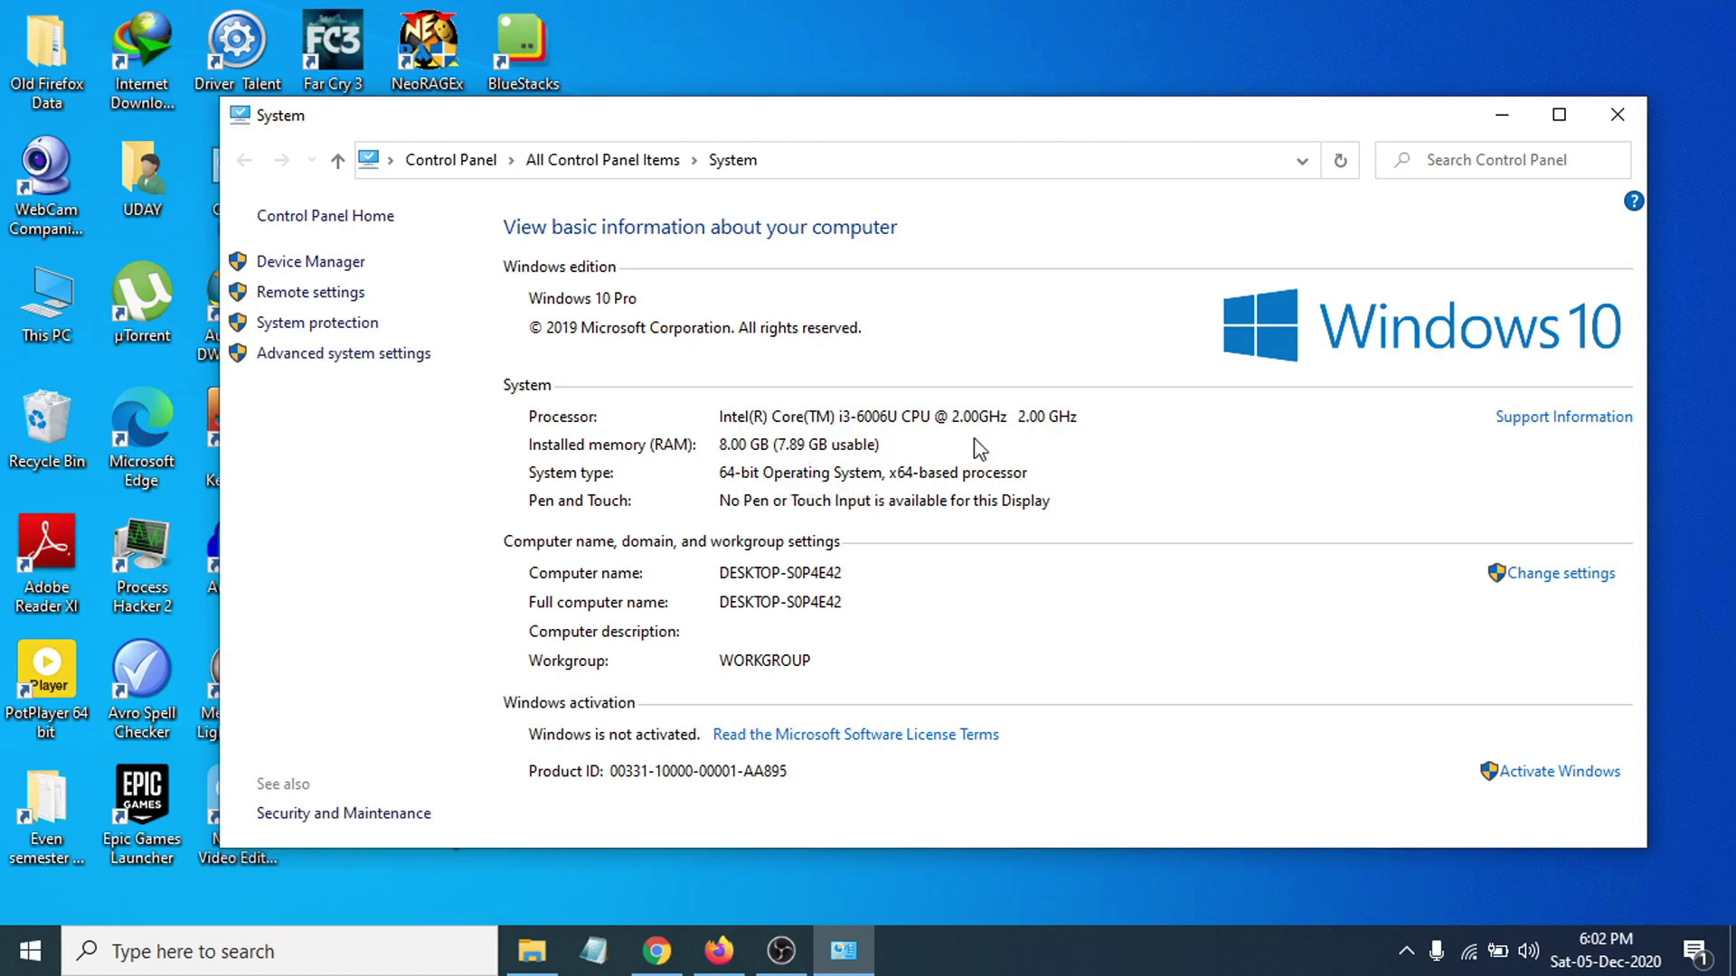
click(1479, 130)
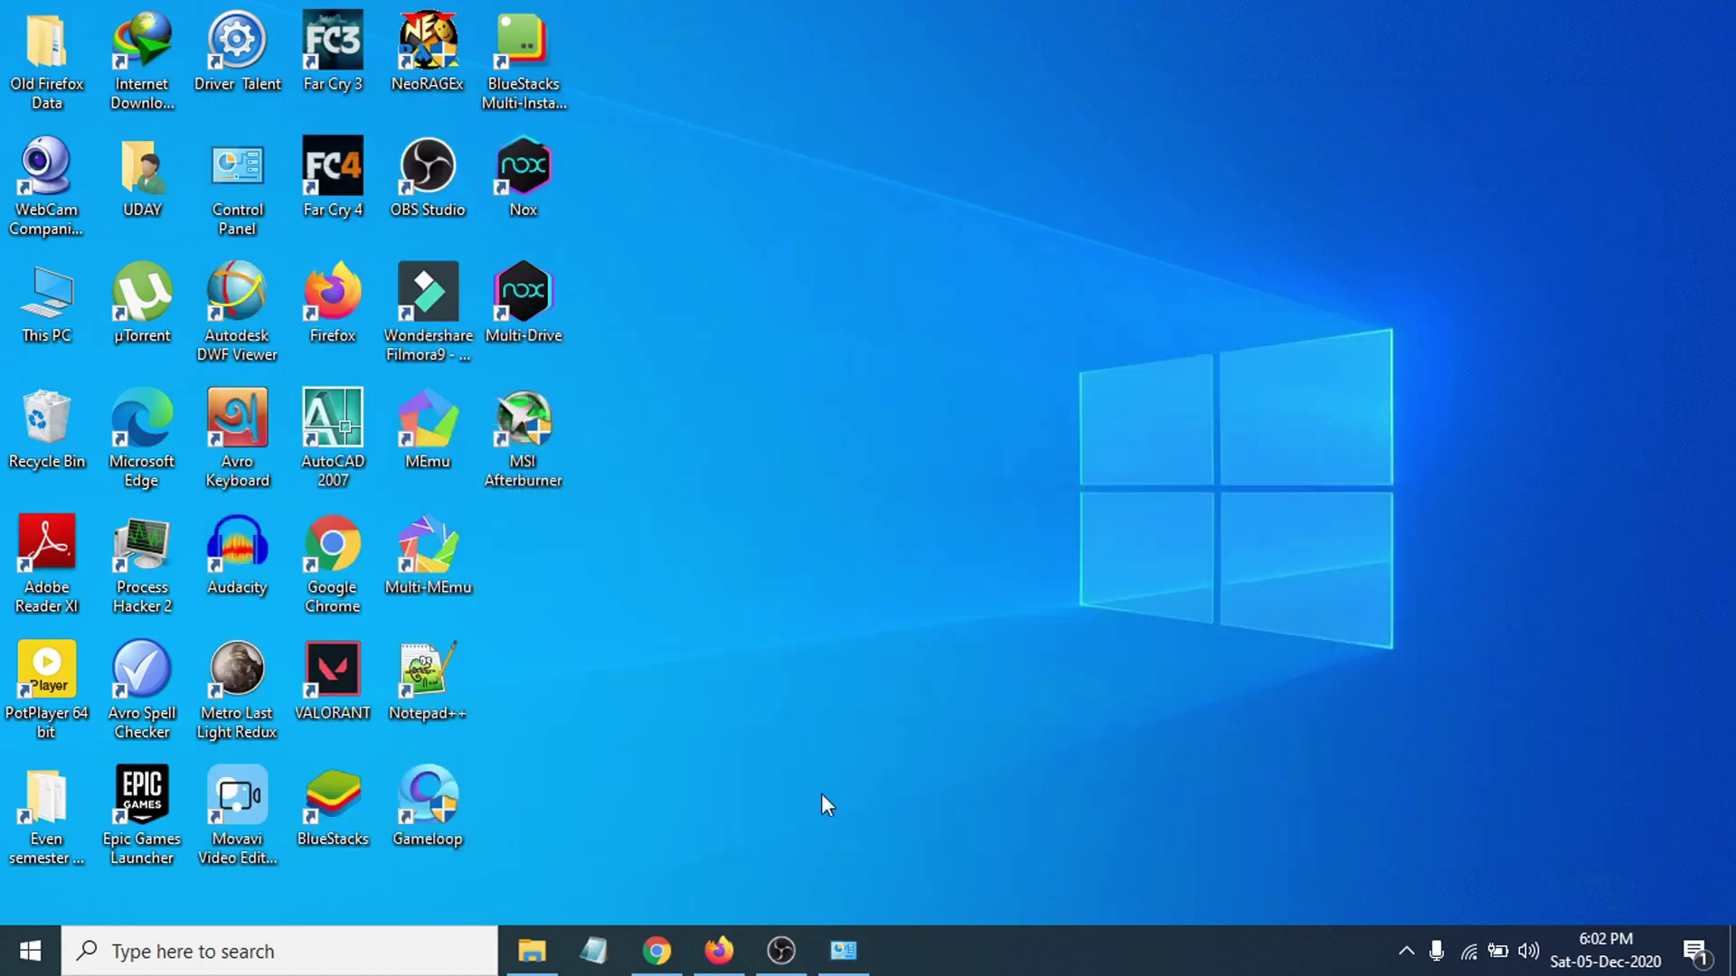
In Firefox, rerun the Google search 'intel i3 6006u graphics driver' from search history
click(710, 965)
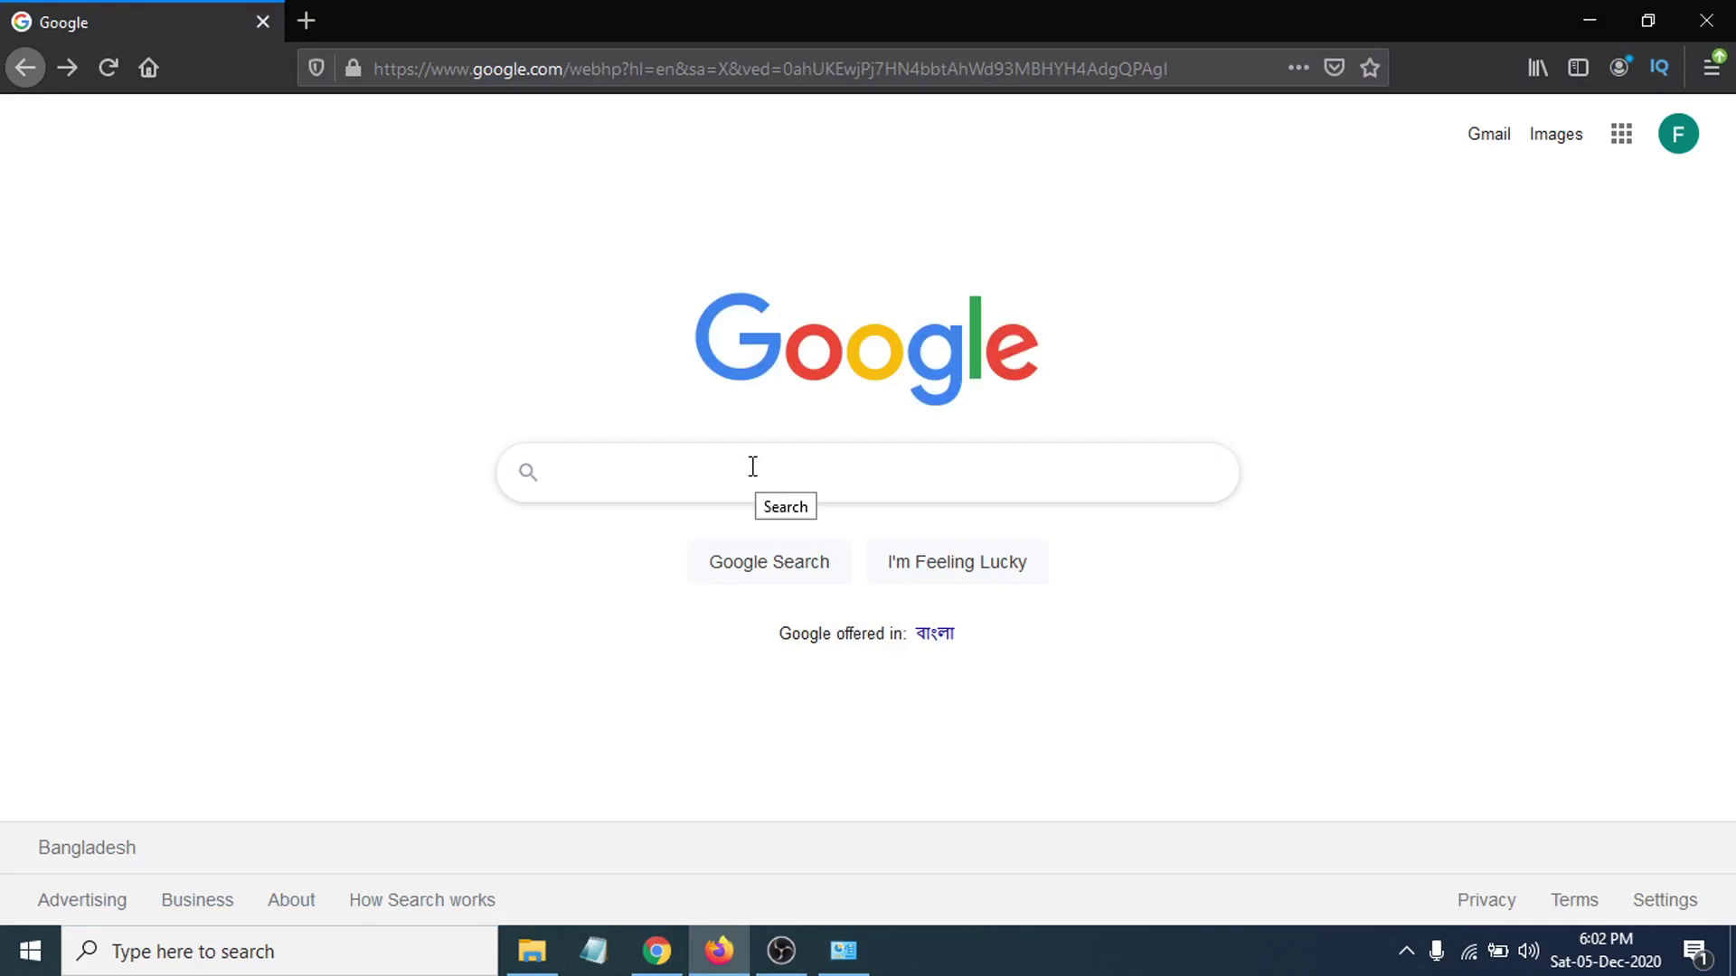
click(752, 467)
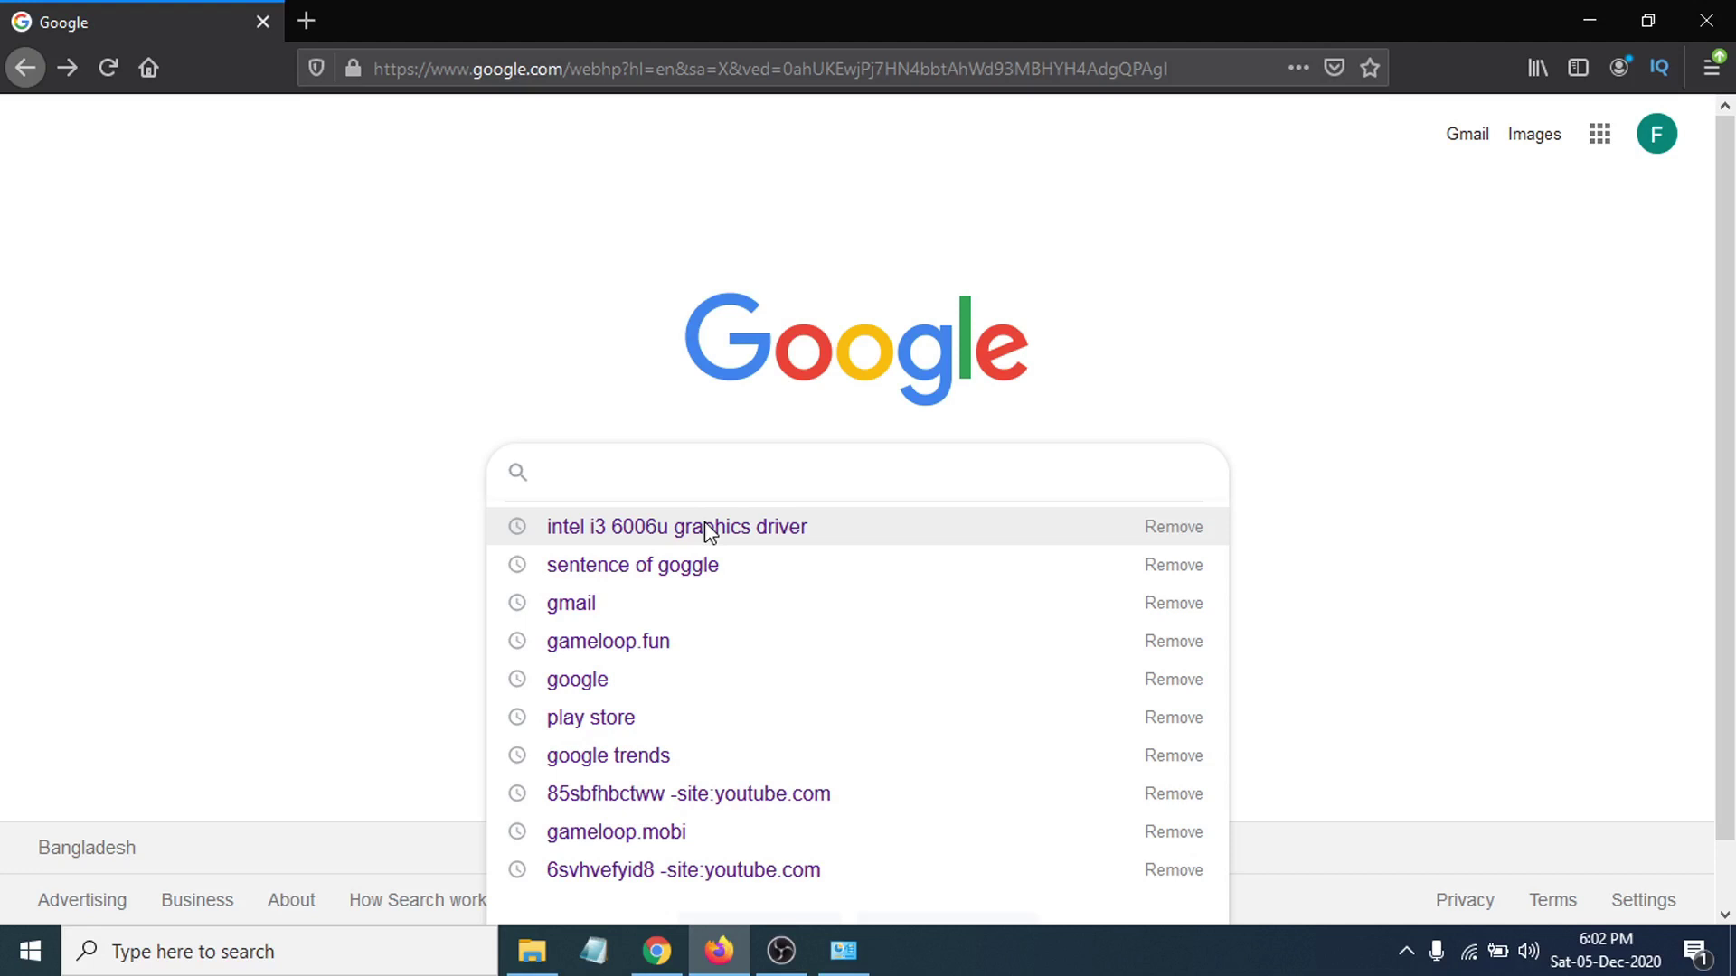
click(710, 532)
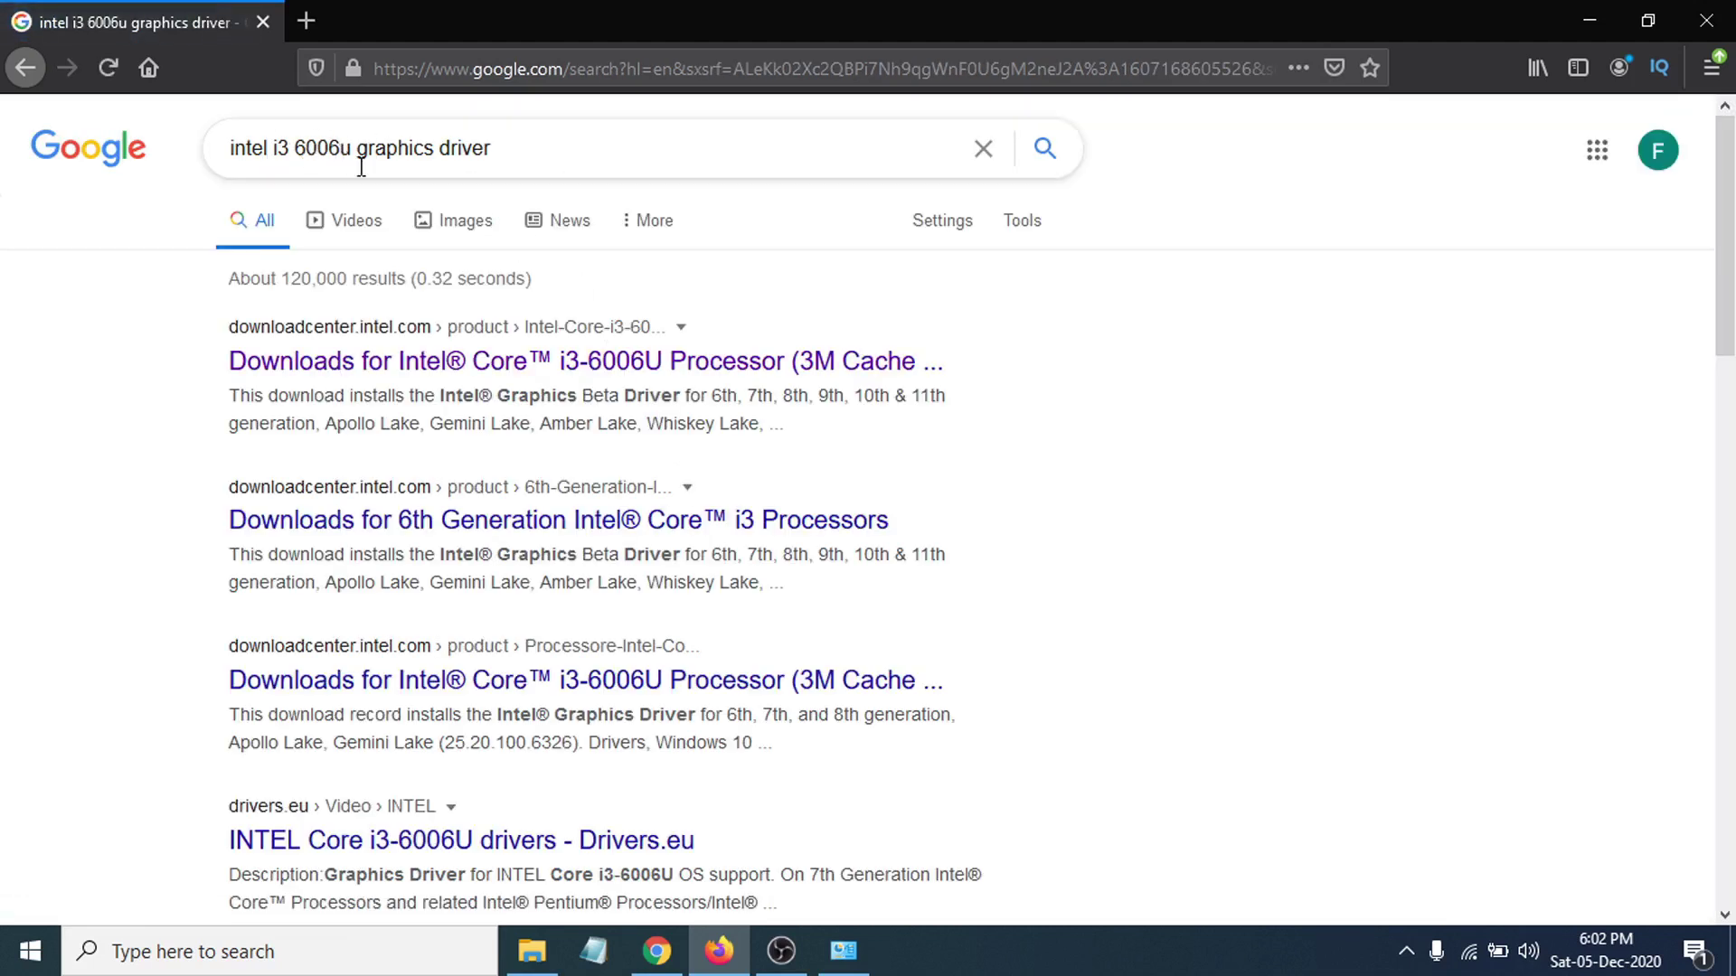
click(516, 153)
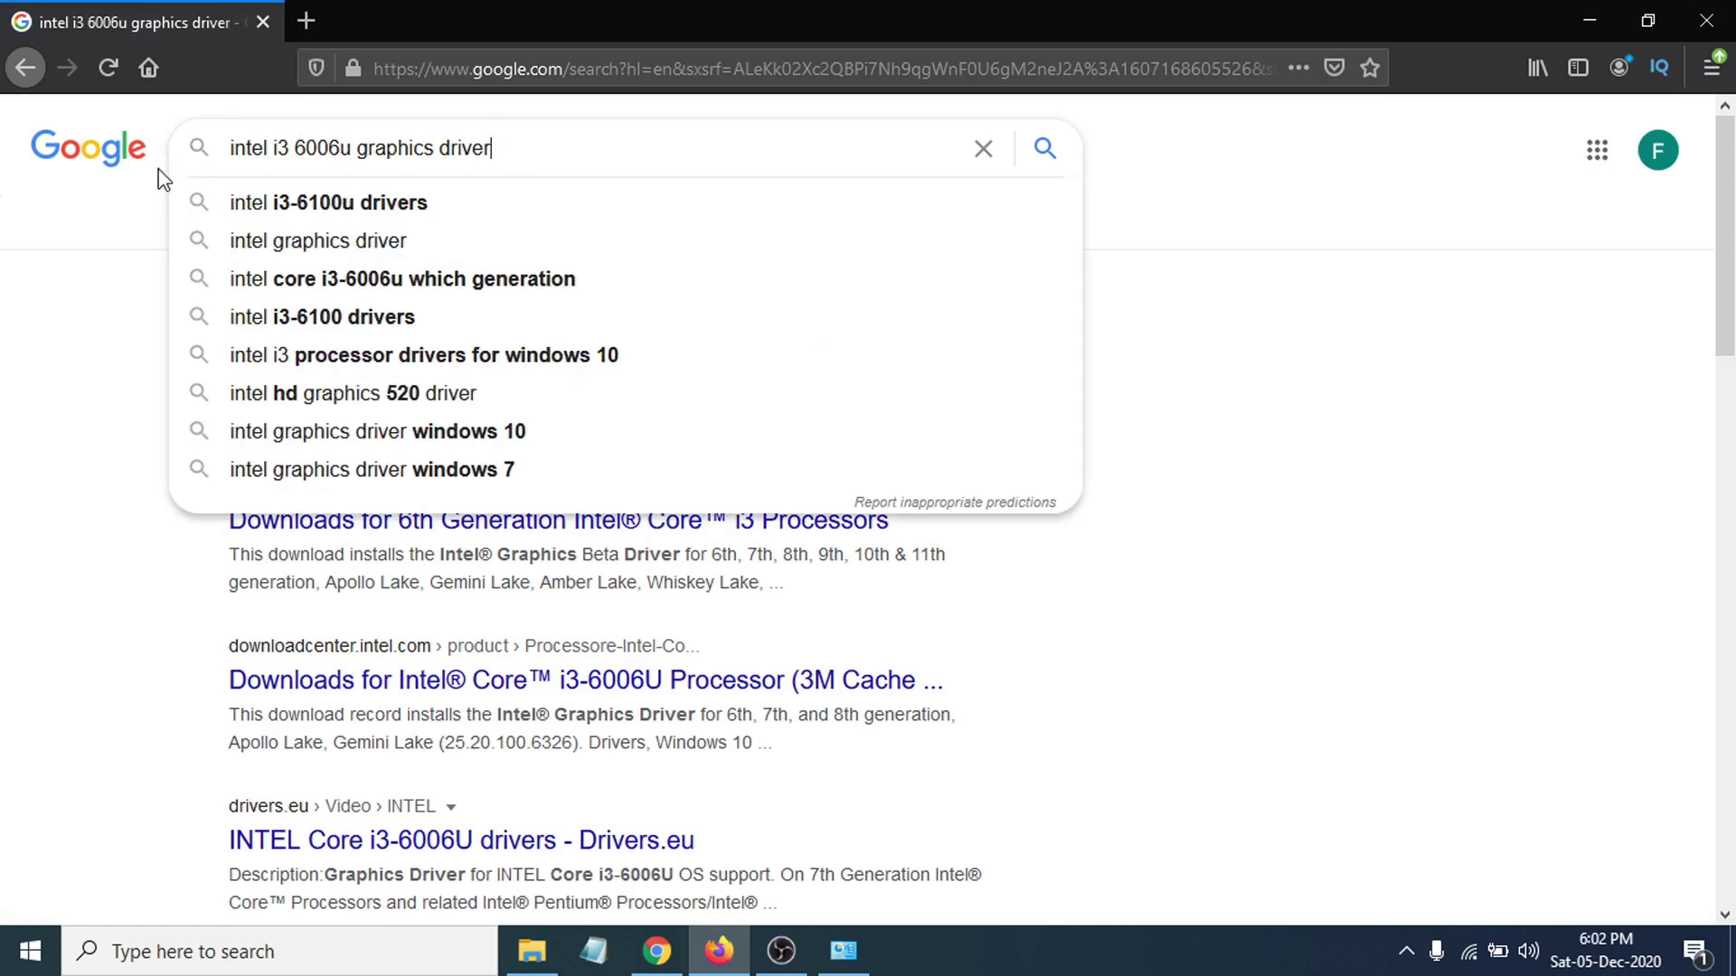
click(1217, 151)
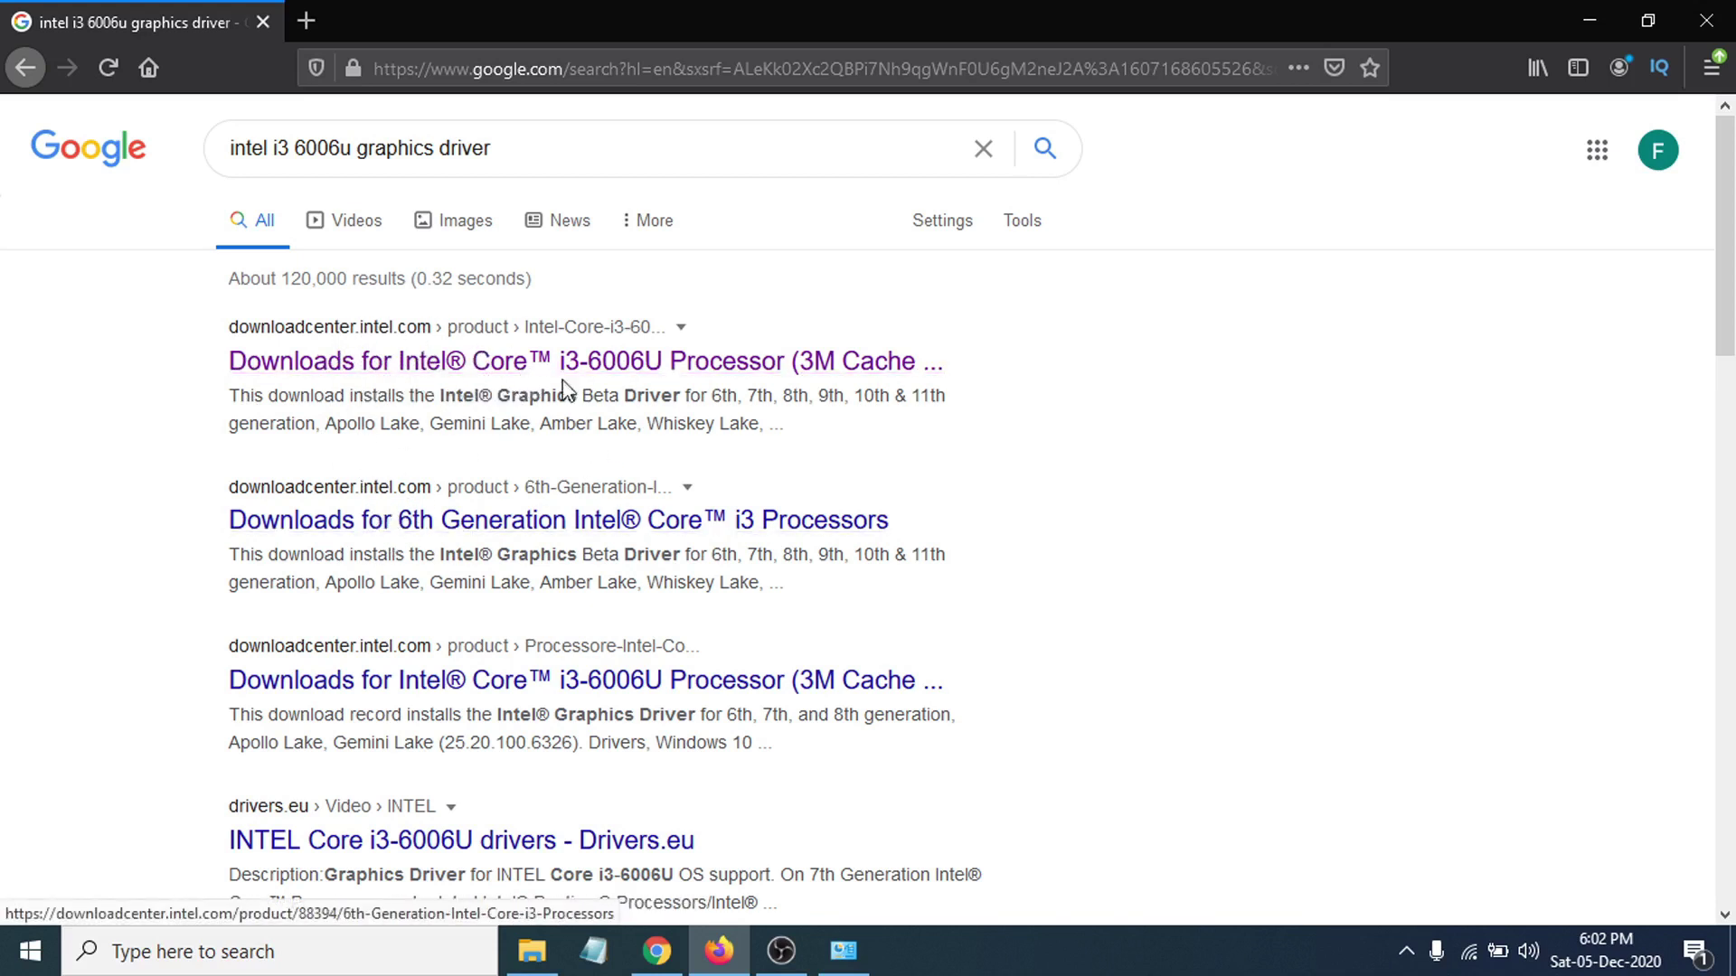
Open the Intel Download Center page for the Core i3-6006U from the results
click(519, 364)
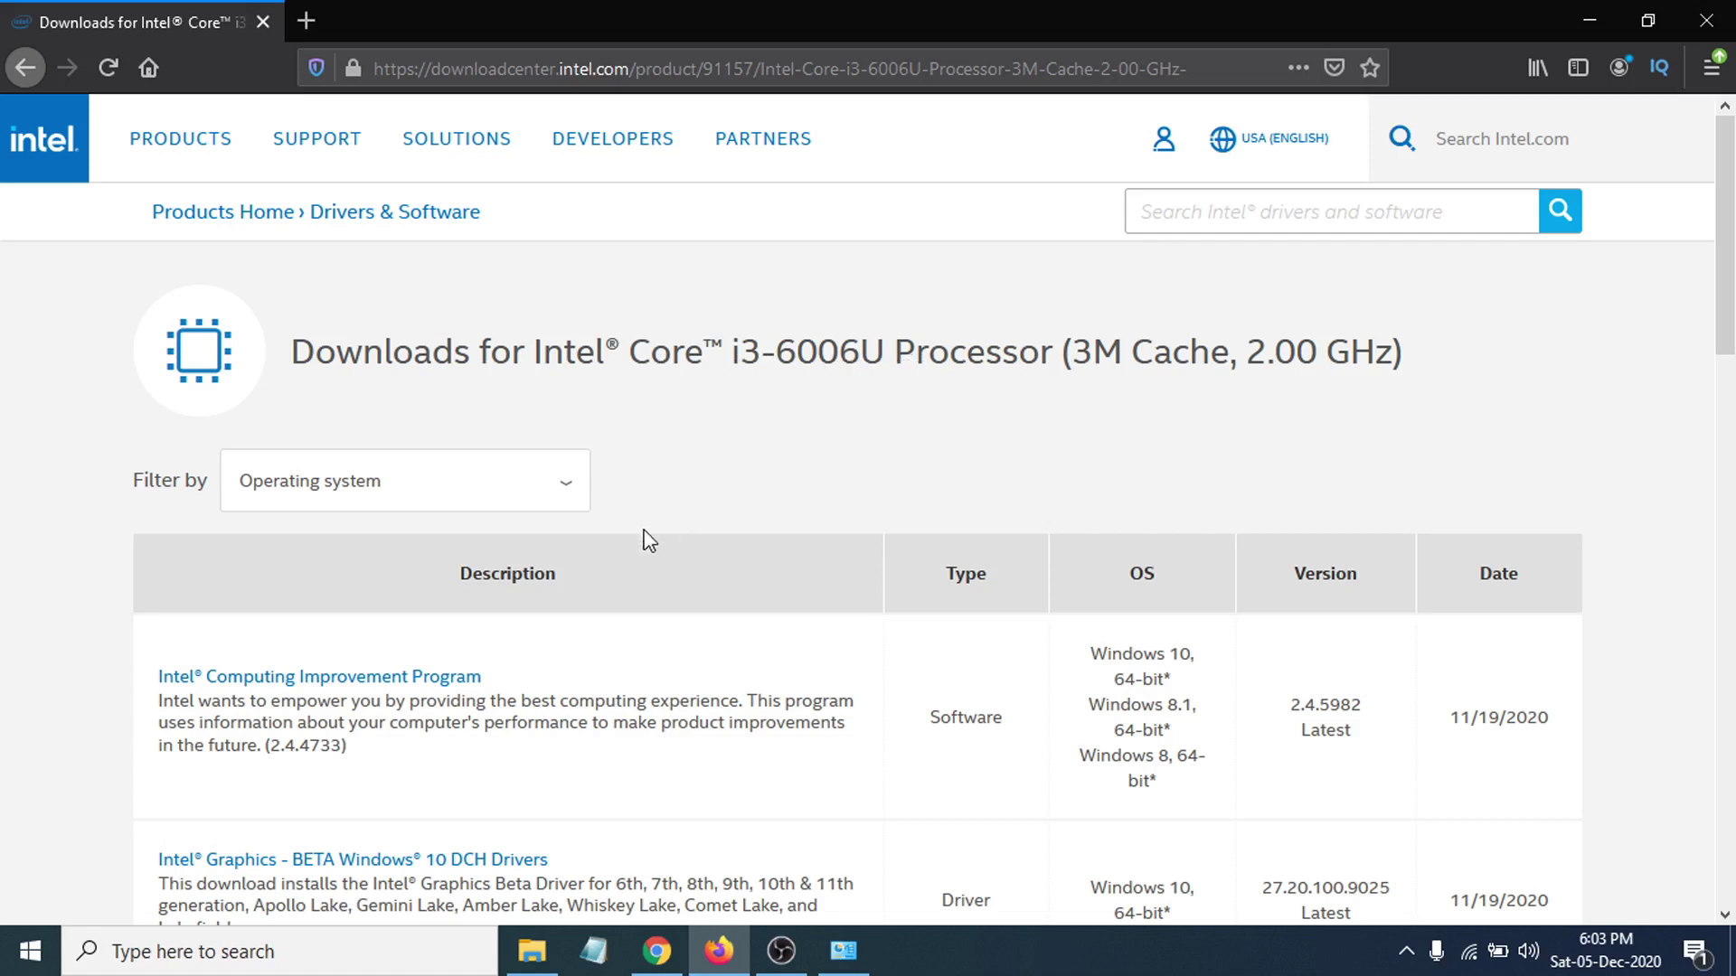
scroll(642, 534, down, 3)
scroll(636, 538, up, 2)
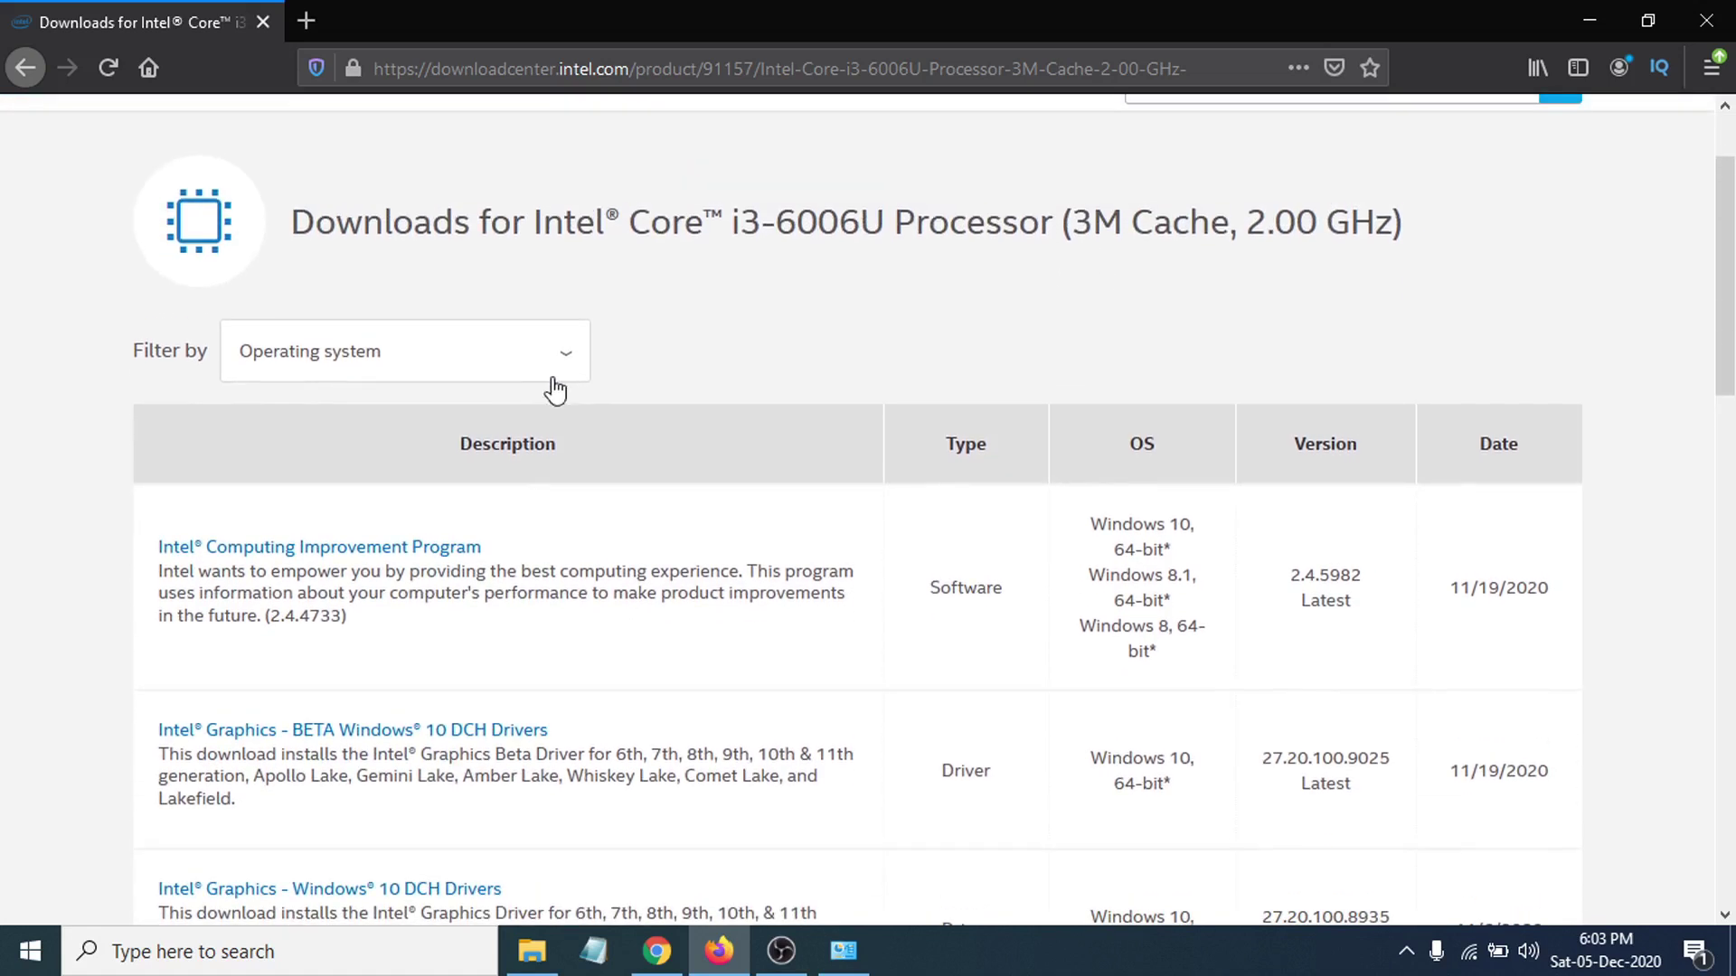
Filter the downloads to 'Windows 10, 64-bit*' and browse the listed graphics drivers
click(550, 354)
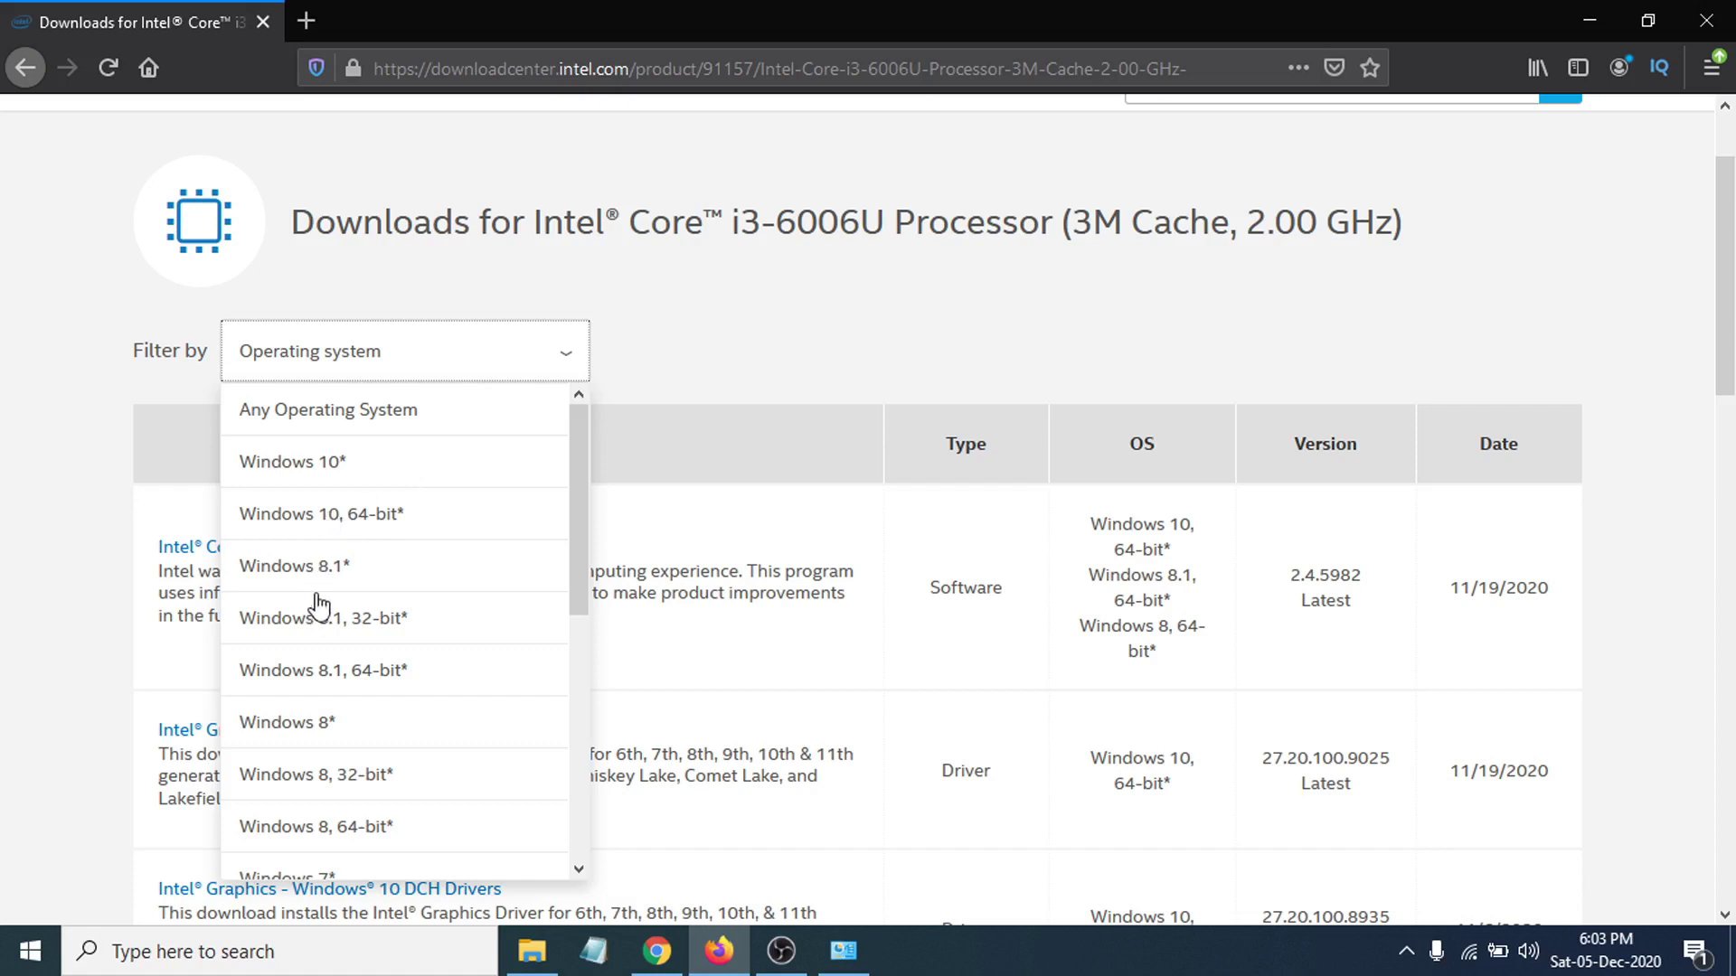
scroll(330, 633, down, 3)
scroll(339, 673, up, 3)
click(360, 526)
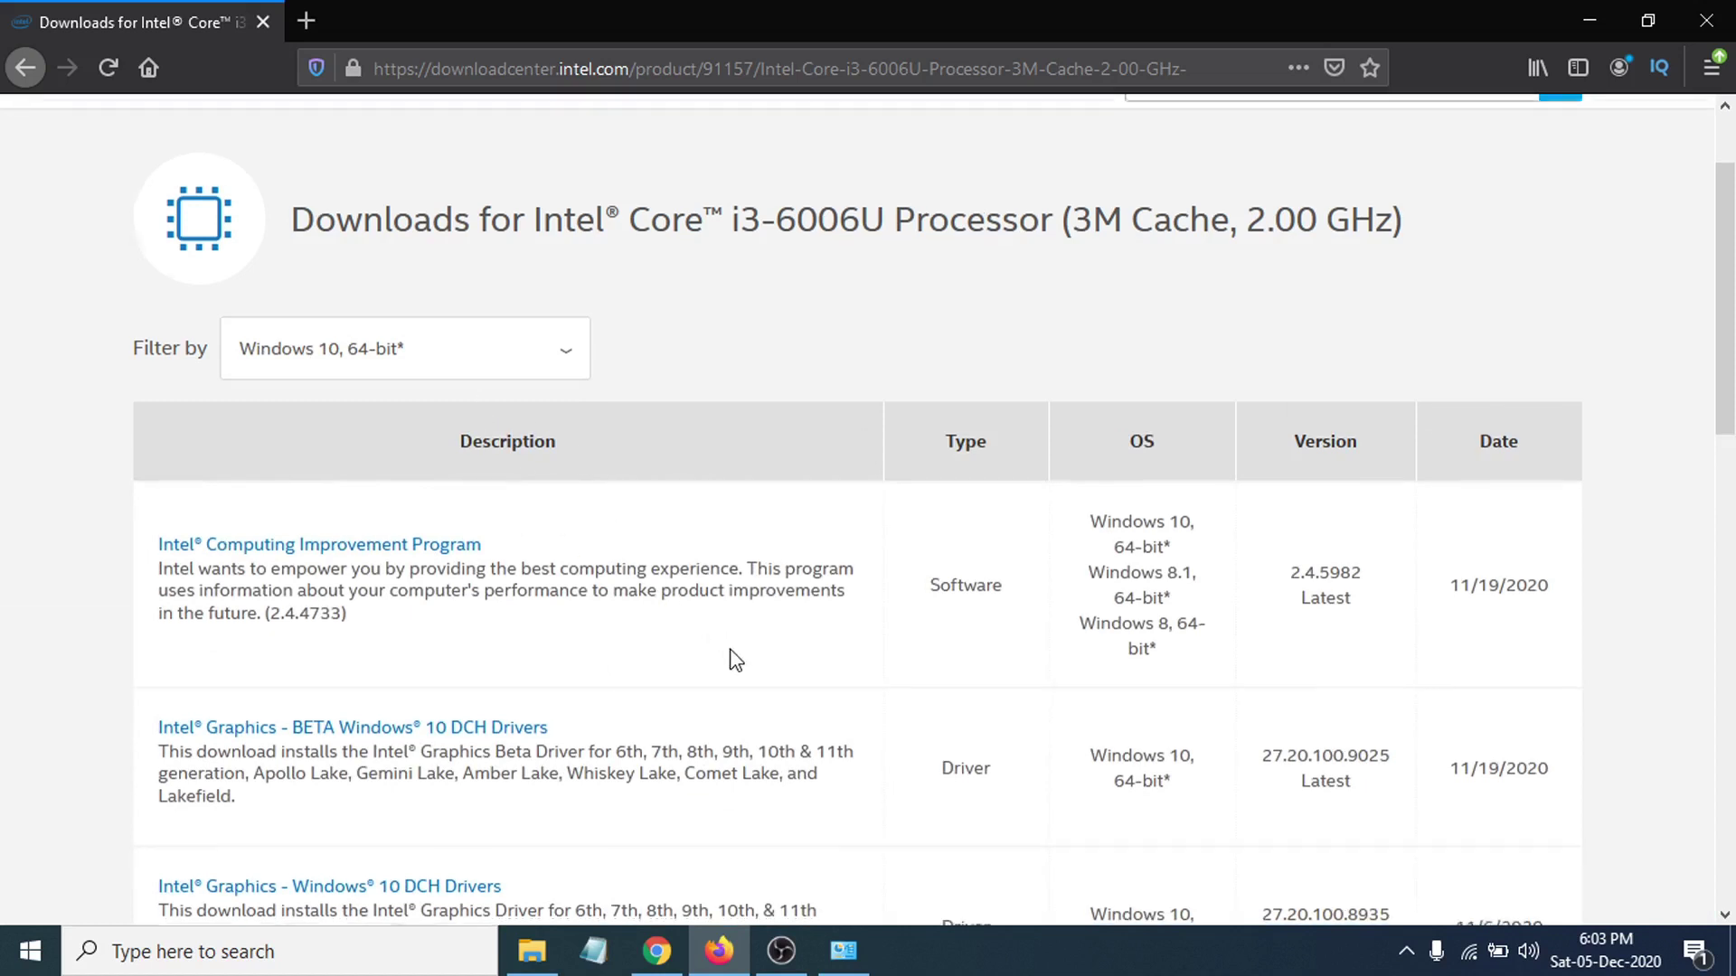
scroll(729, 656, down, 2)
scroll(355, 565, down, 2)
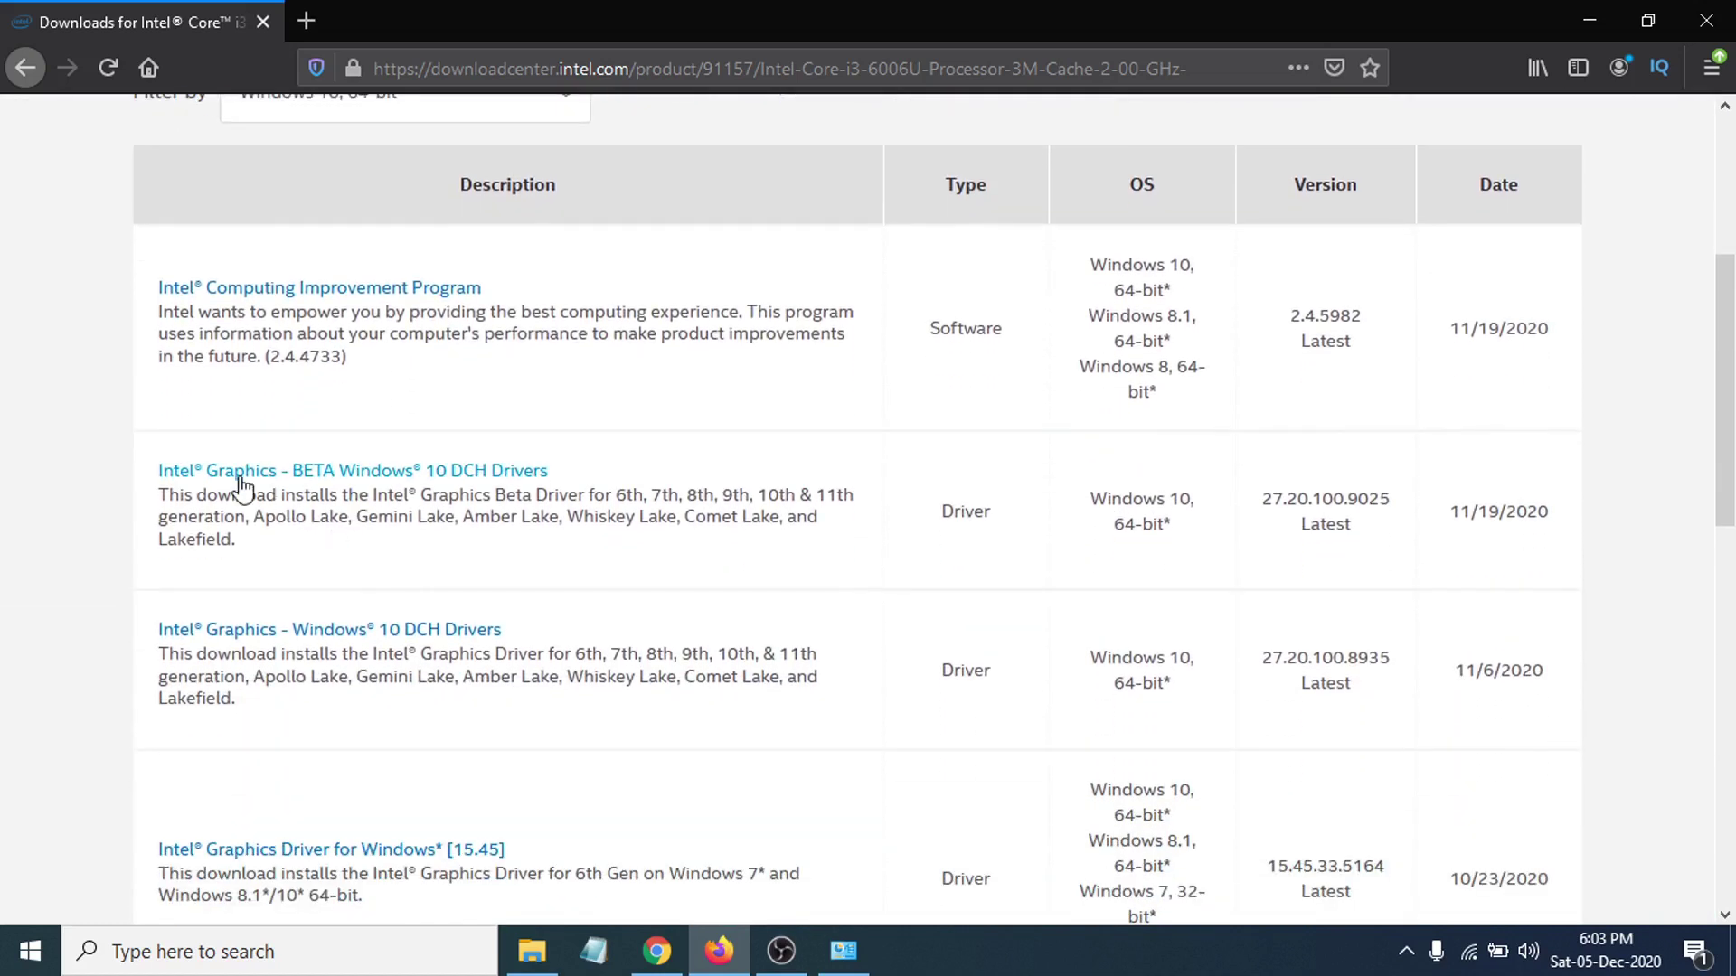
scroll(569, 615, down, 2)
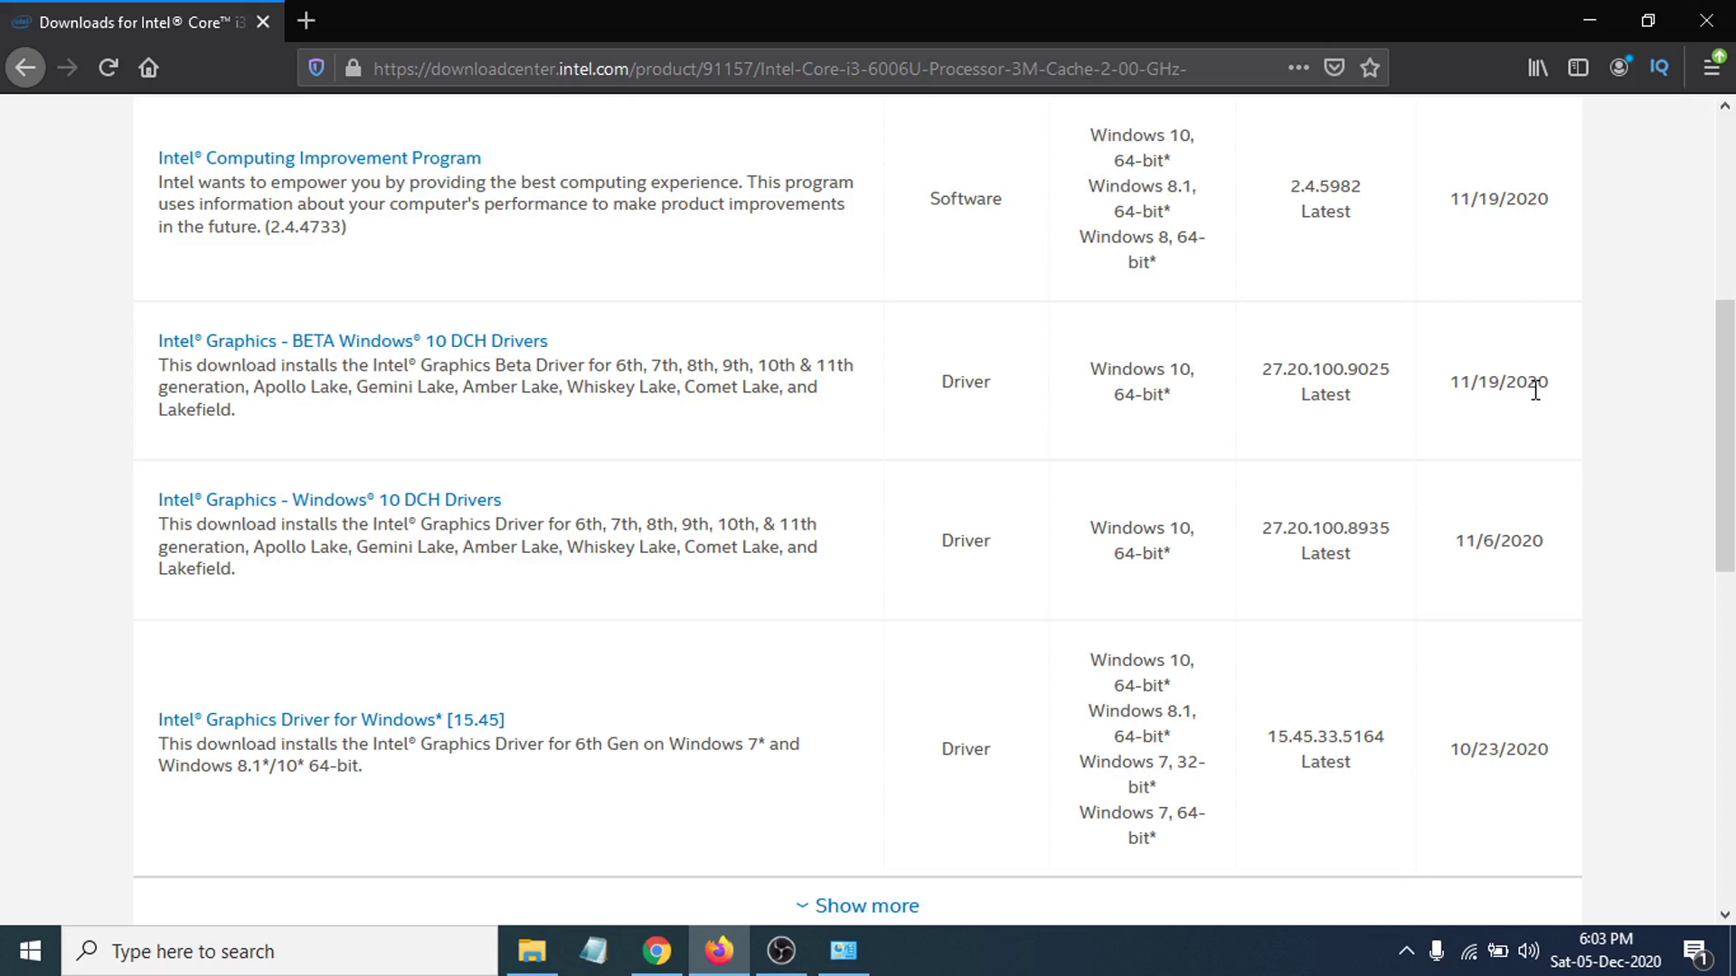
Open the Graphics BETA Windows 10 DCH Drivers 27.20.100.9025 page and review its supported processors list
click(350, 343)
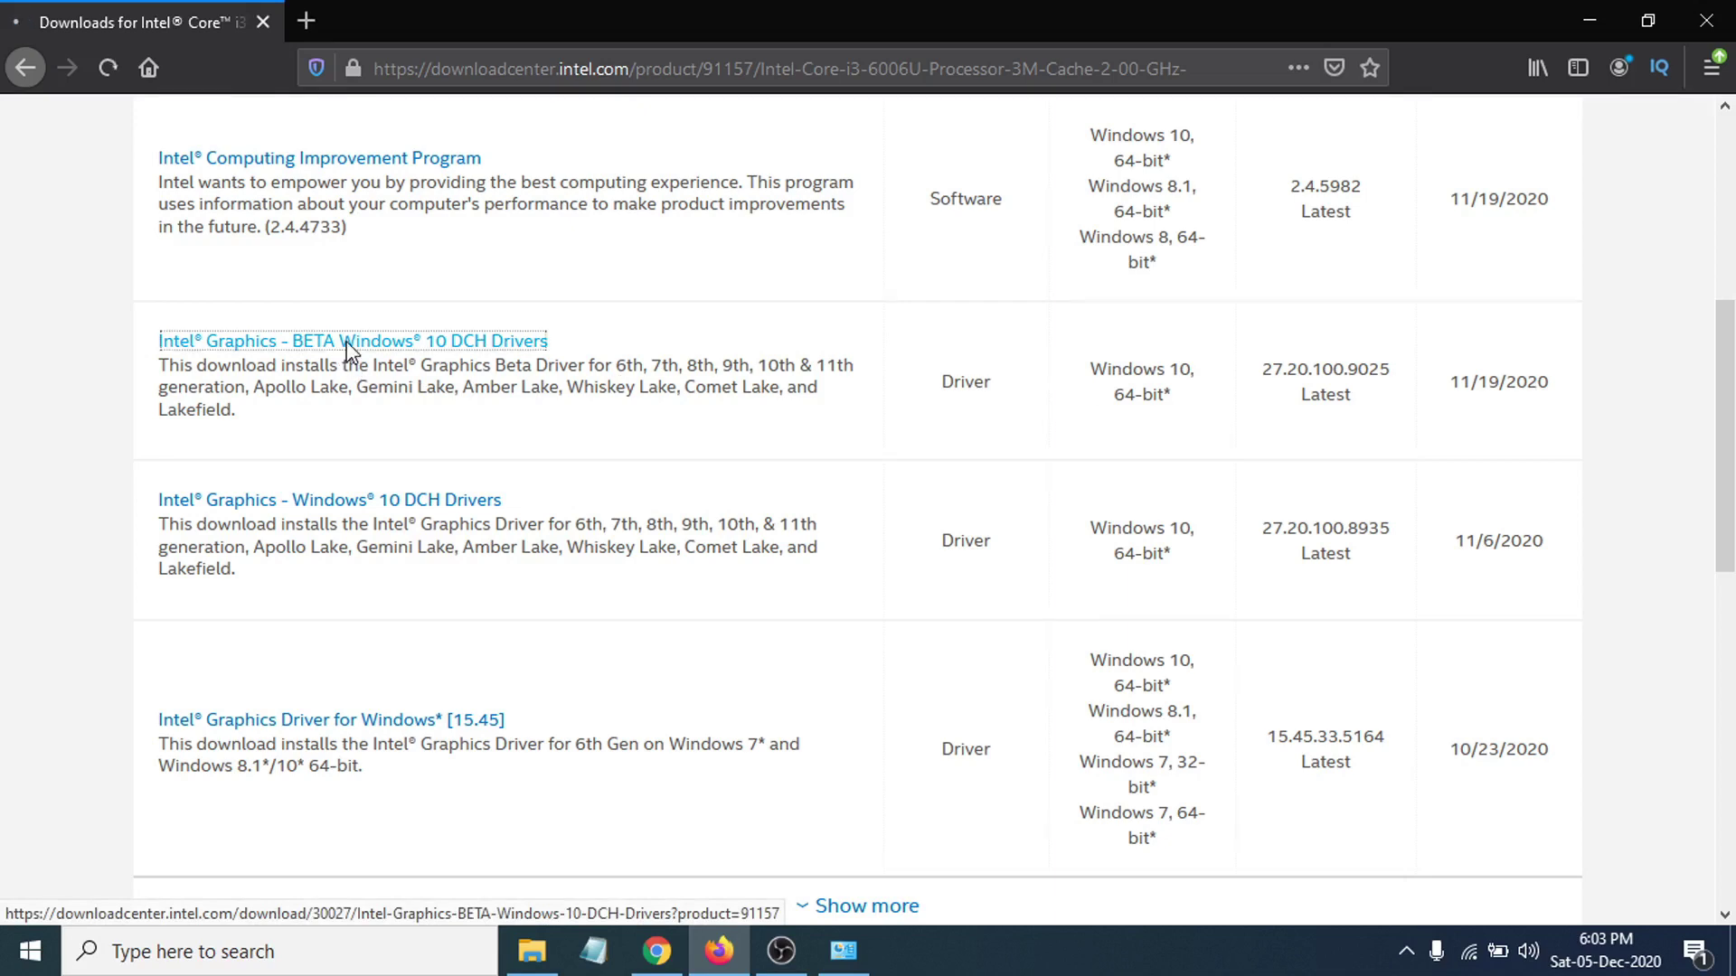
scroll(470, 562, down, 2)
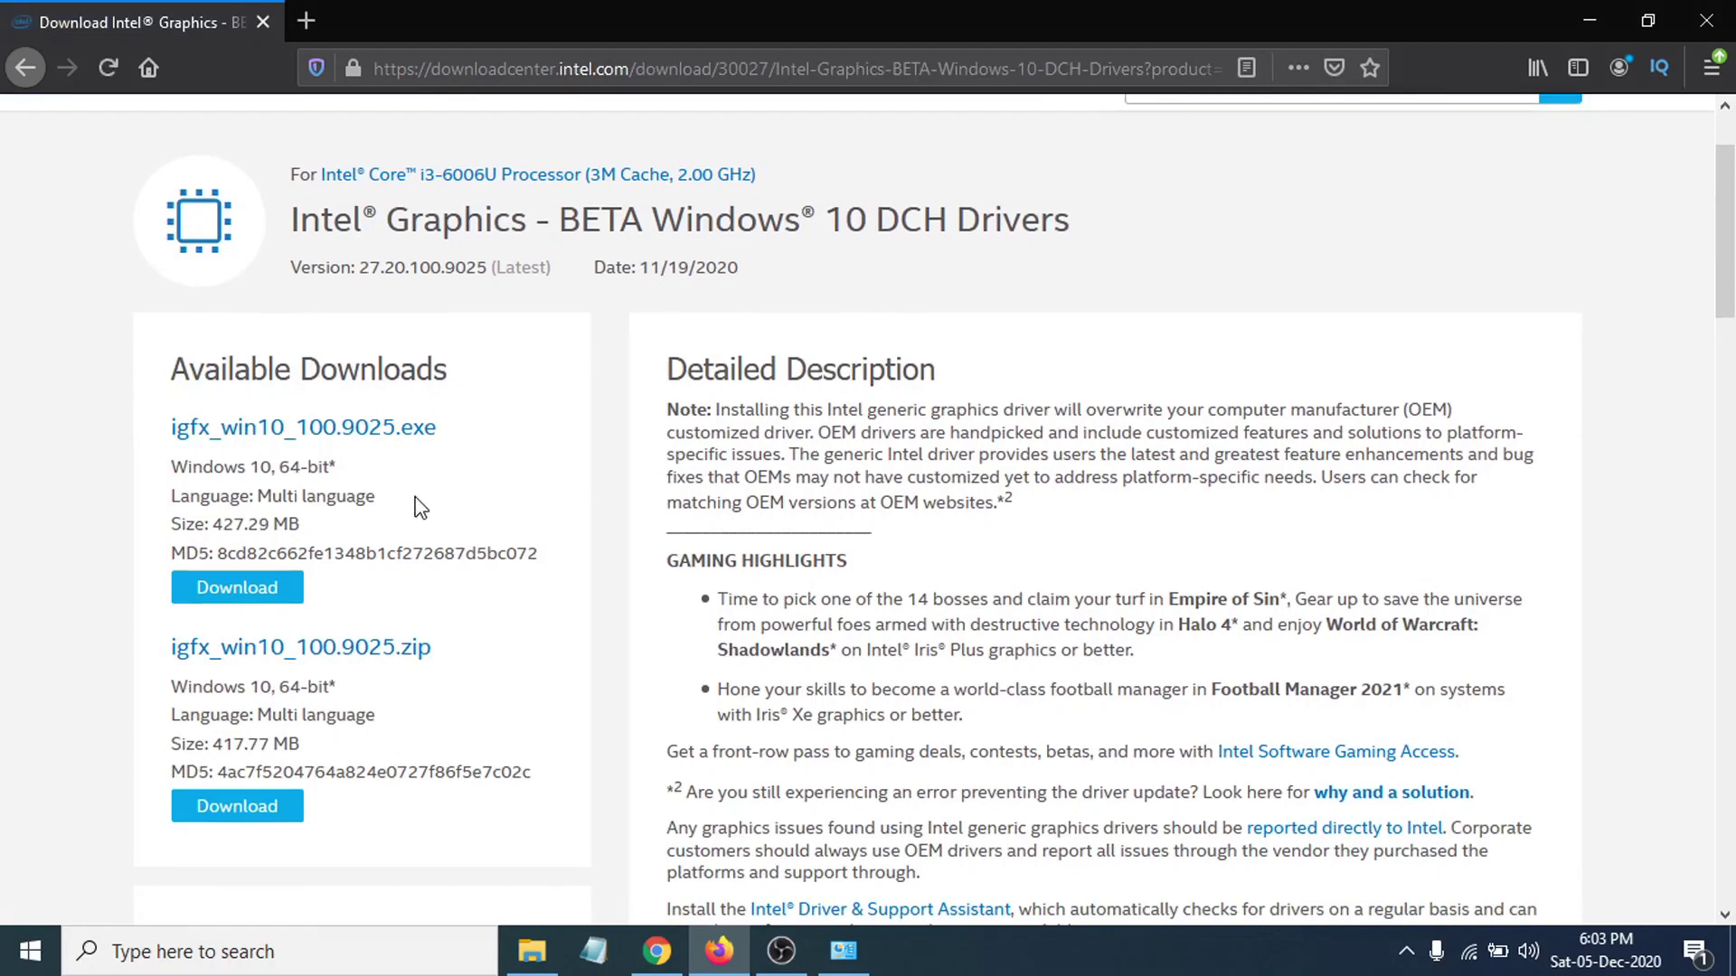
scroll(416, 492, down, 2)
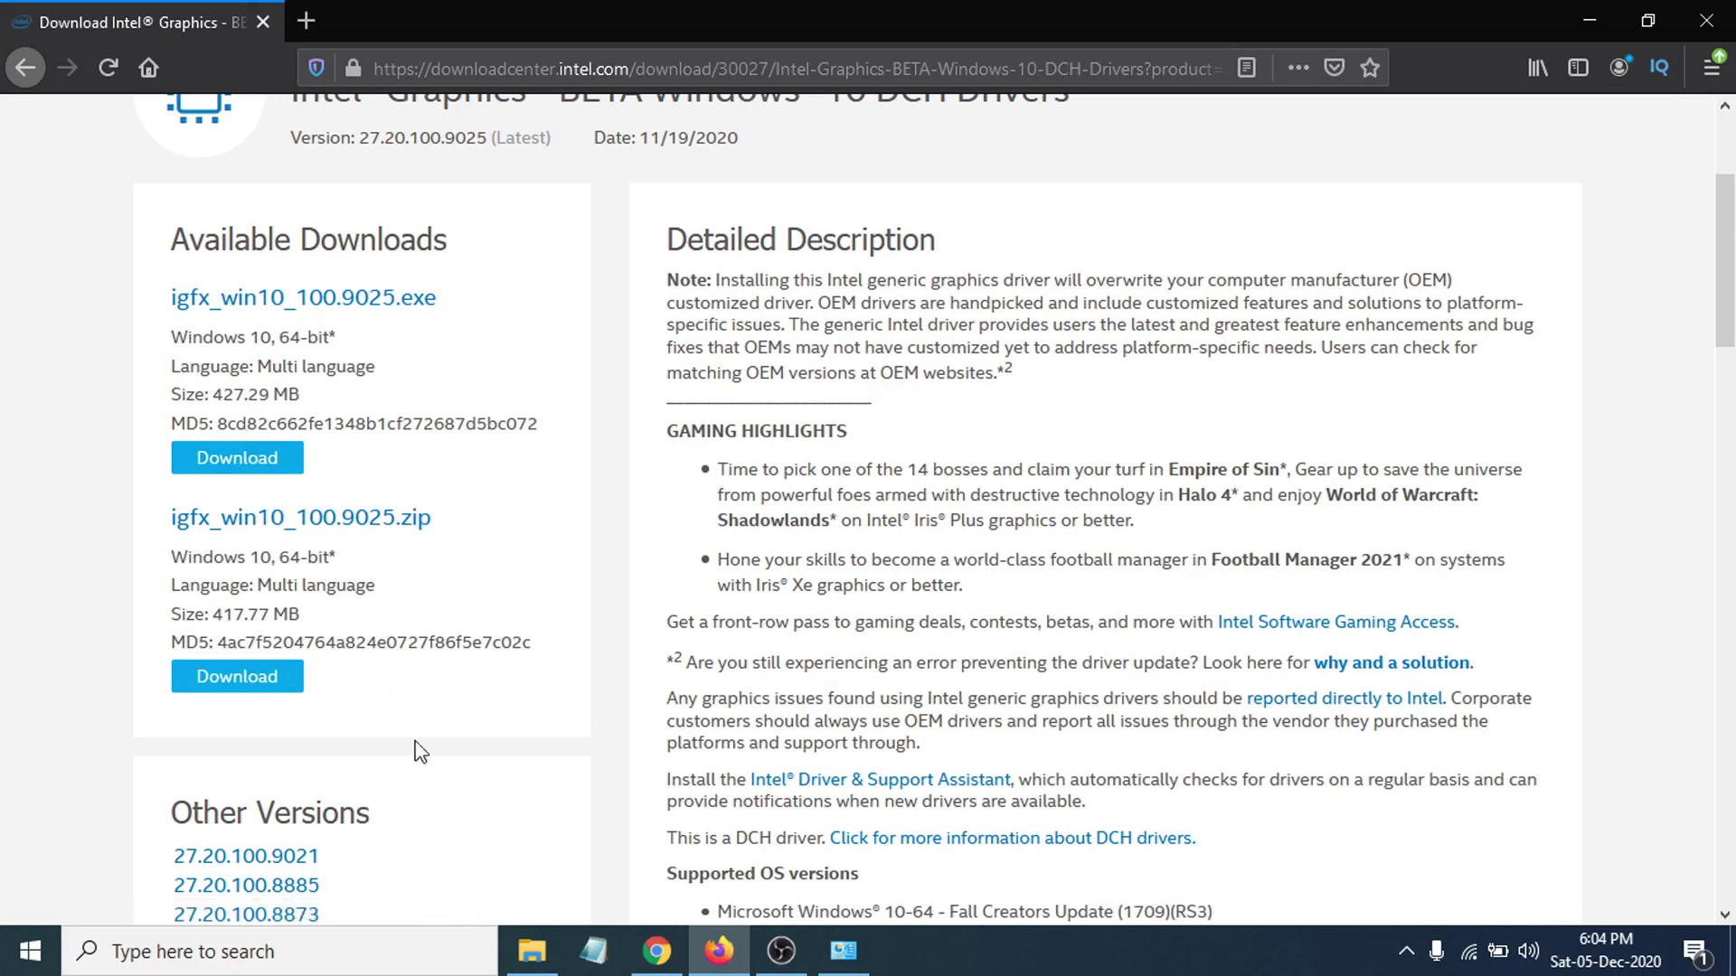
scroll(401, 693, down, 4)
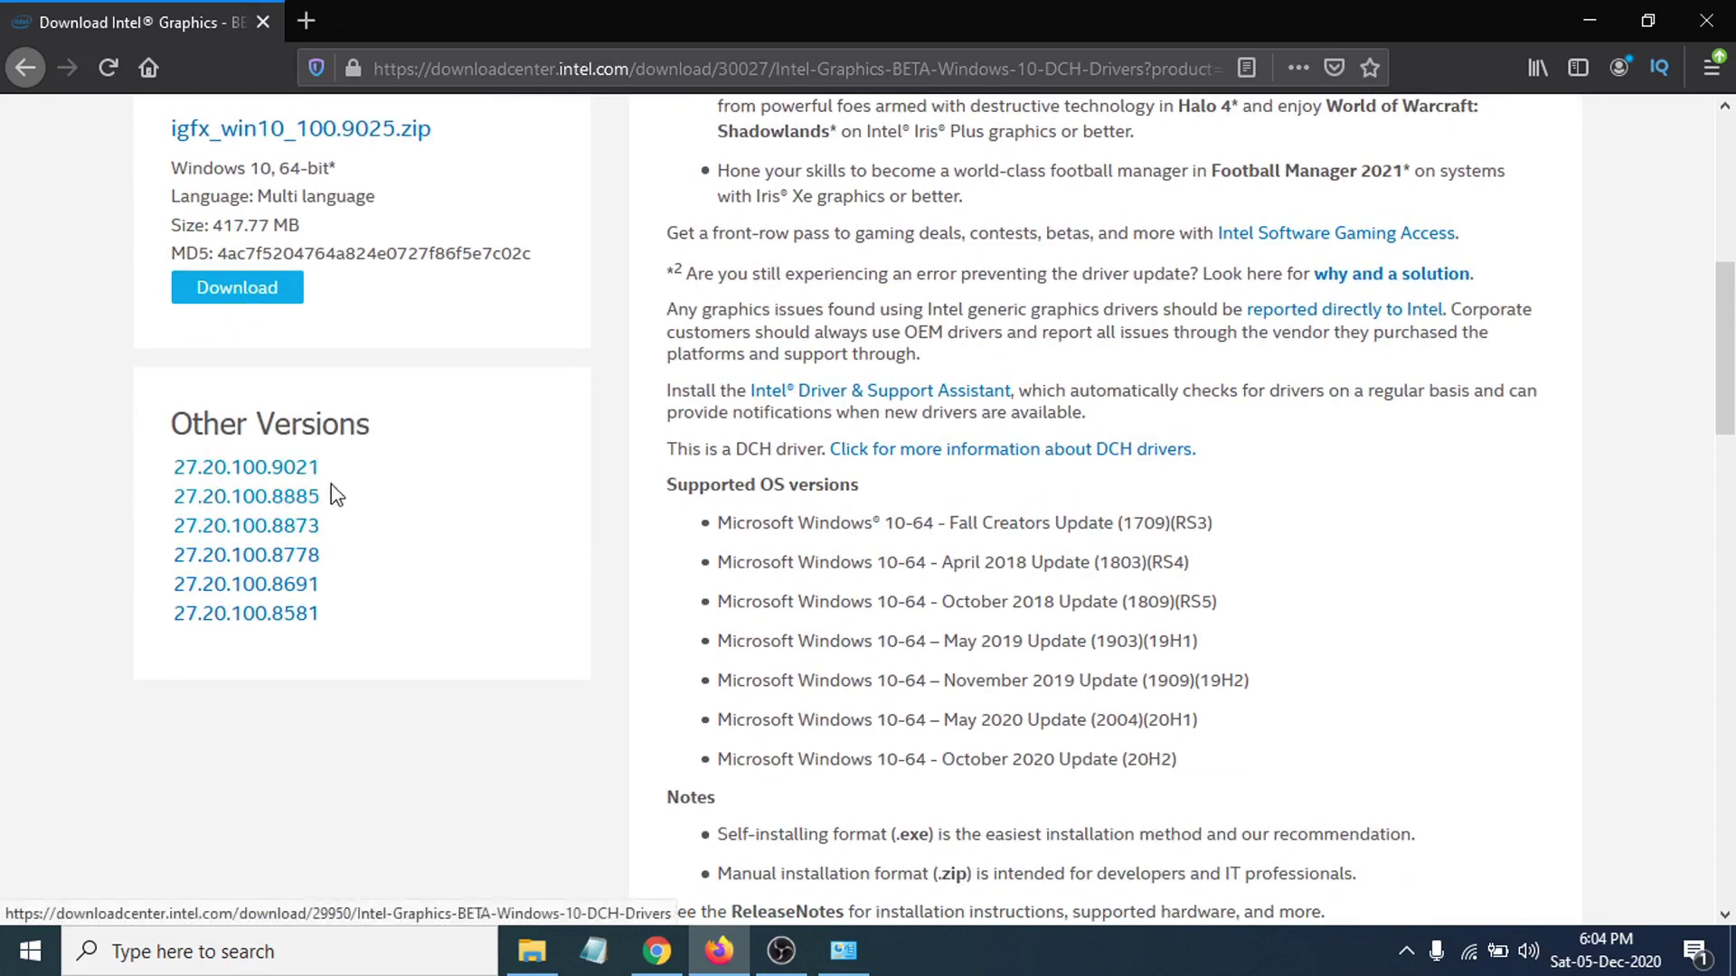
scroll(1180, 705, down, 5)
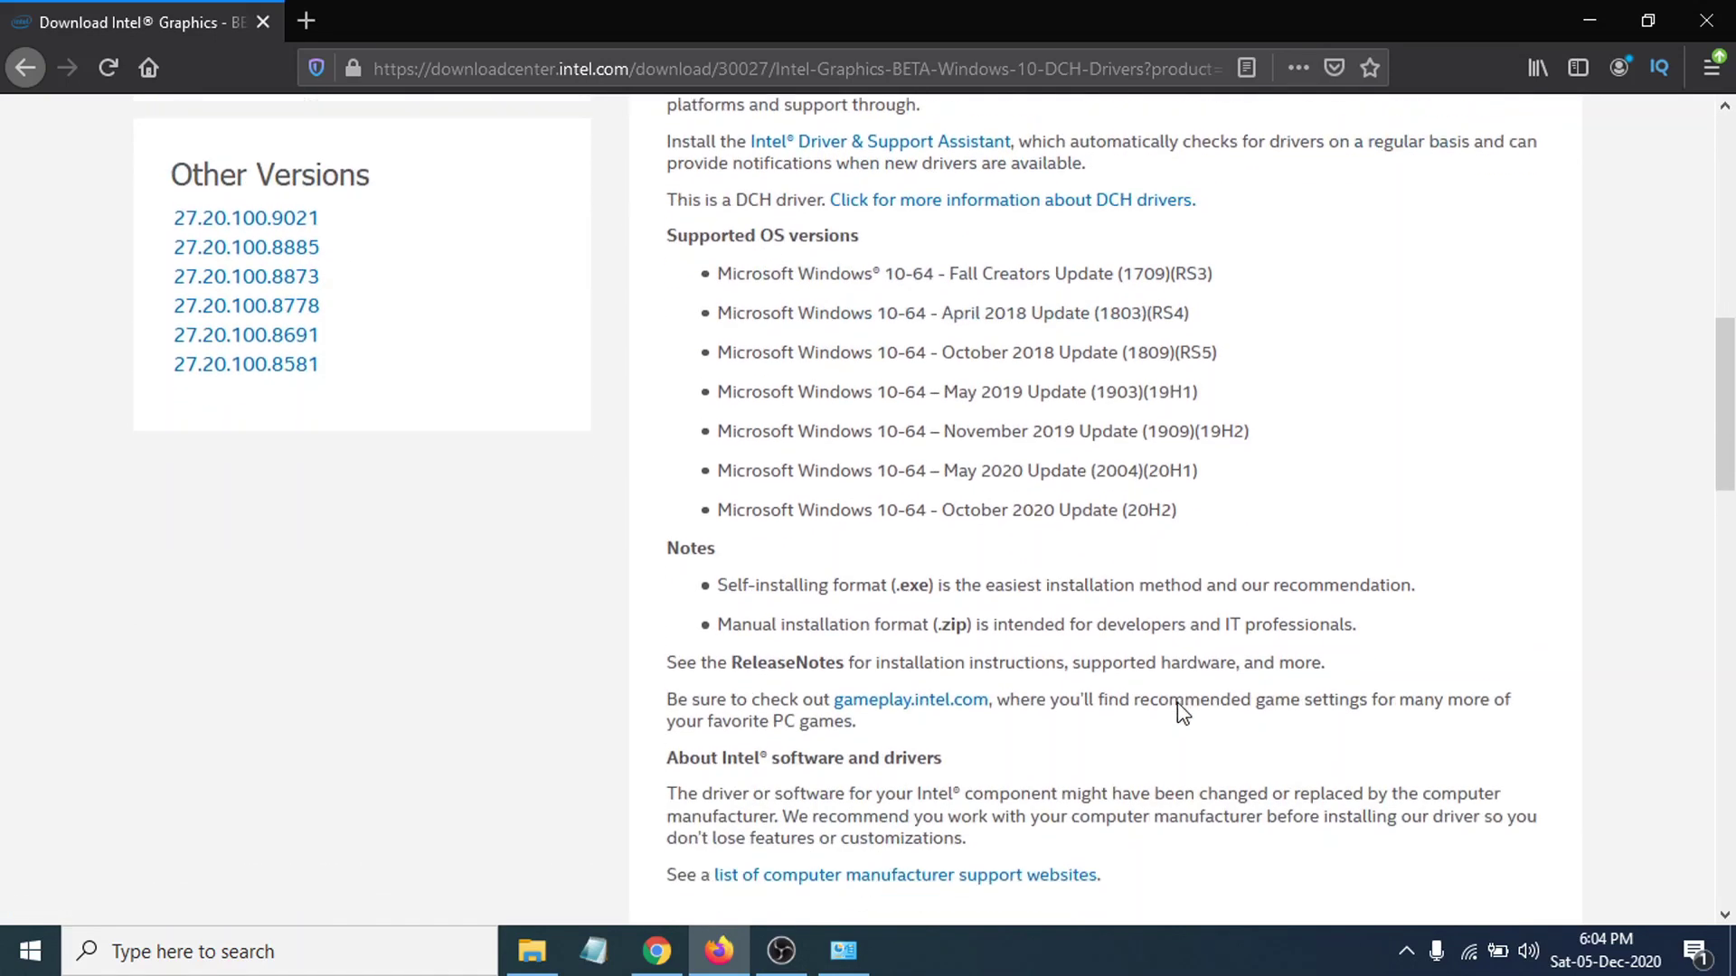
scroll(1180, 704, down, 8)
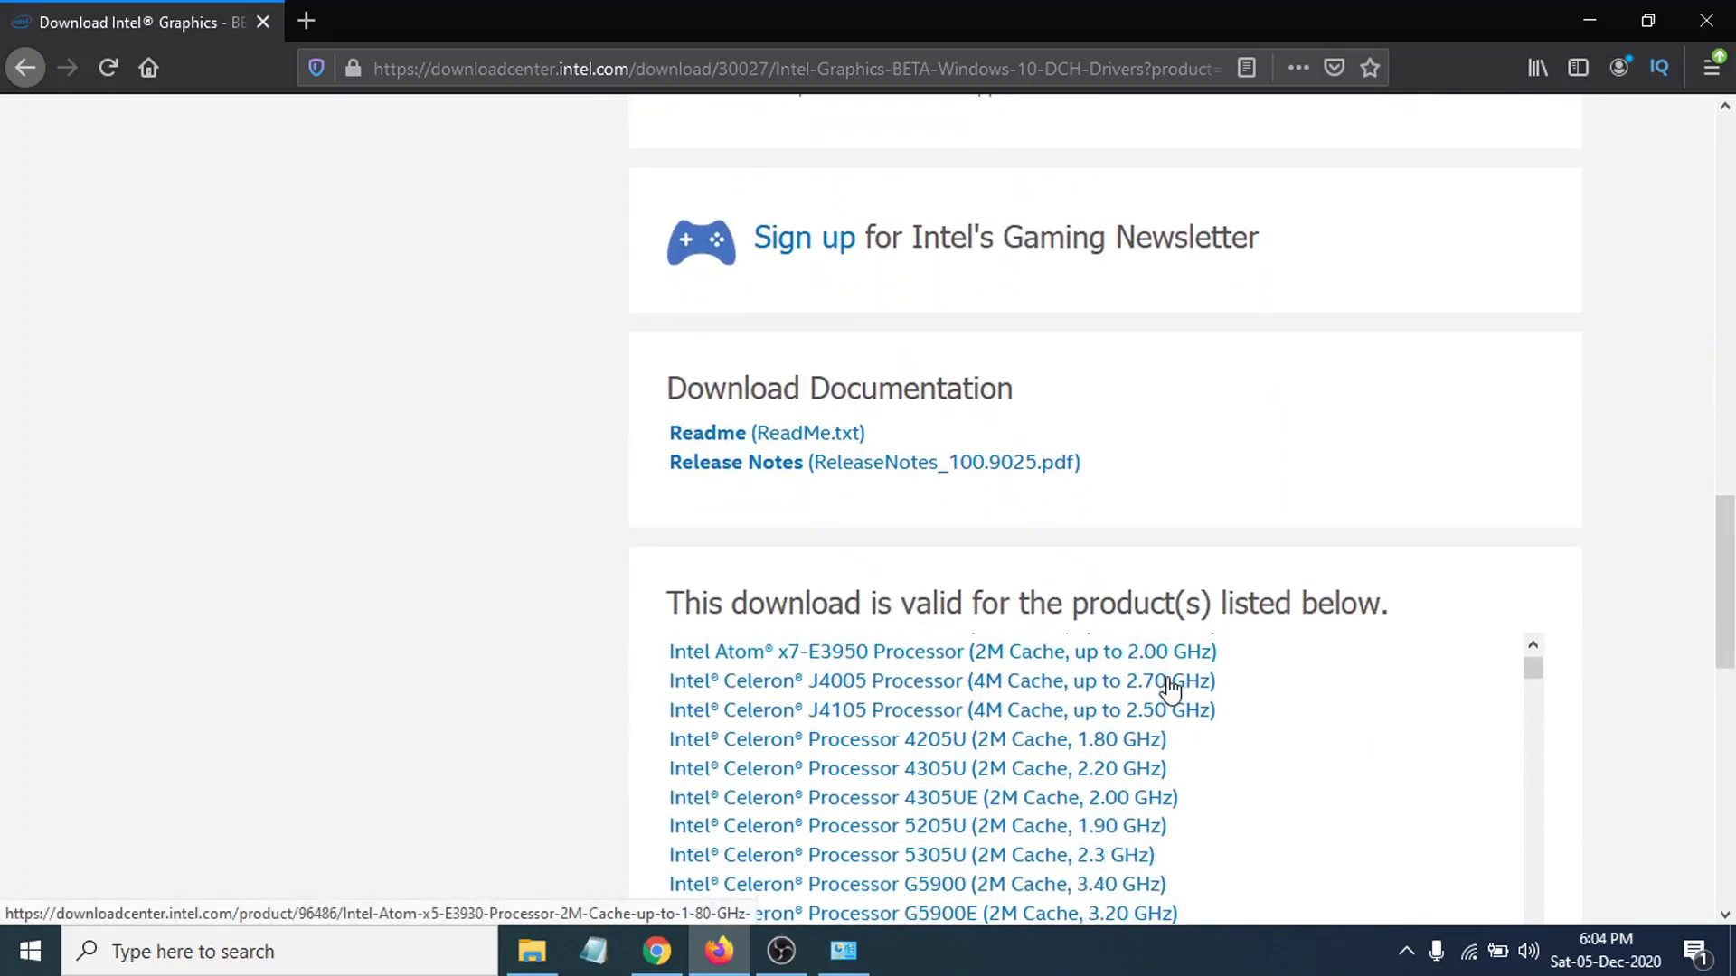
scroll(1172, 684, up, 3)
scroll(1643, 609, down, 3)
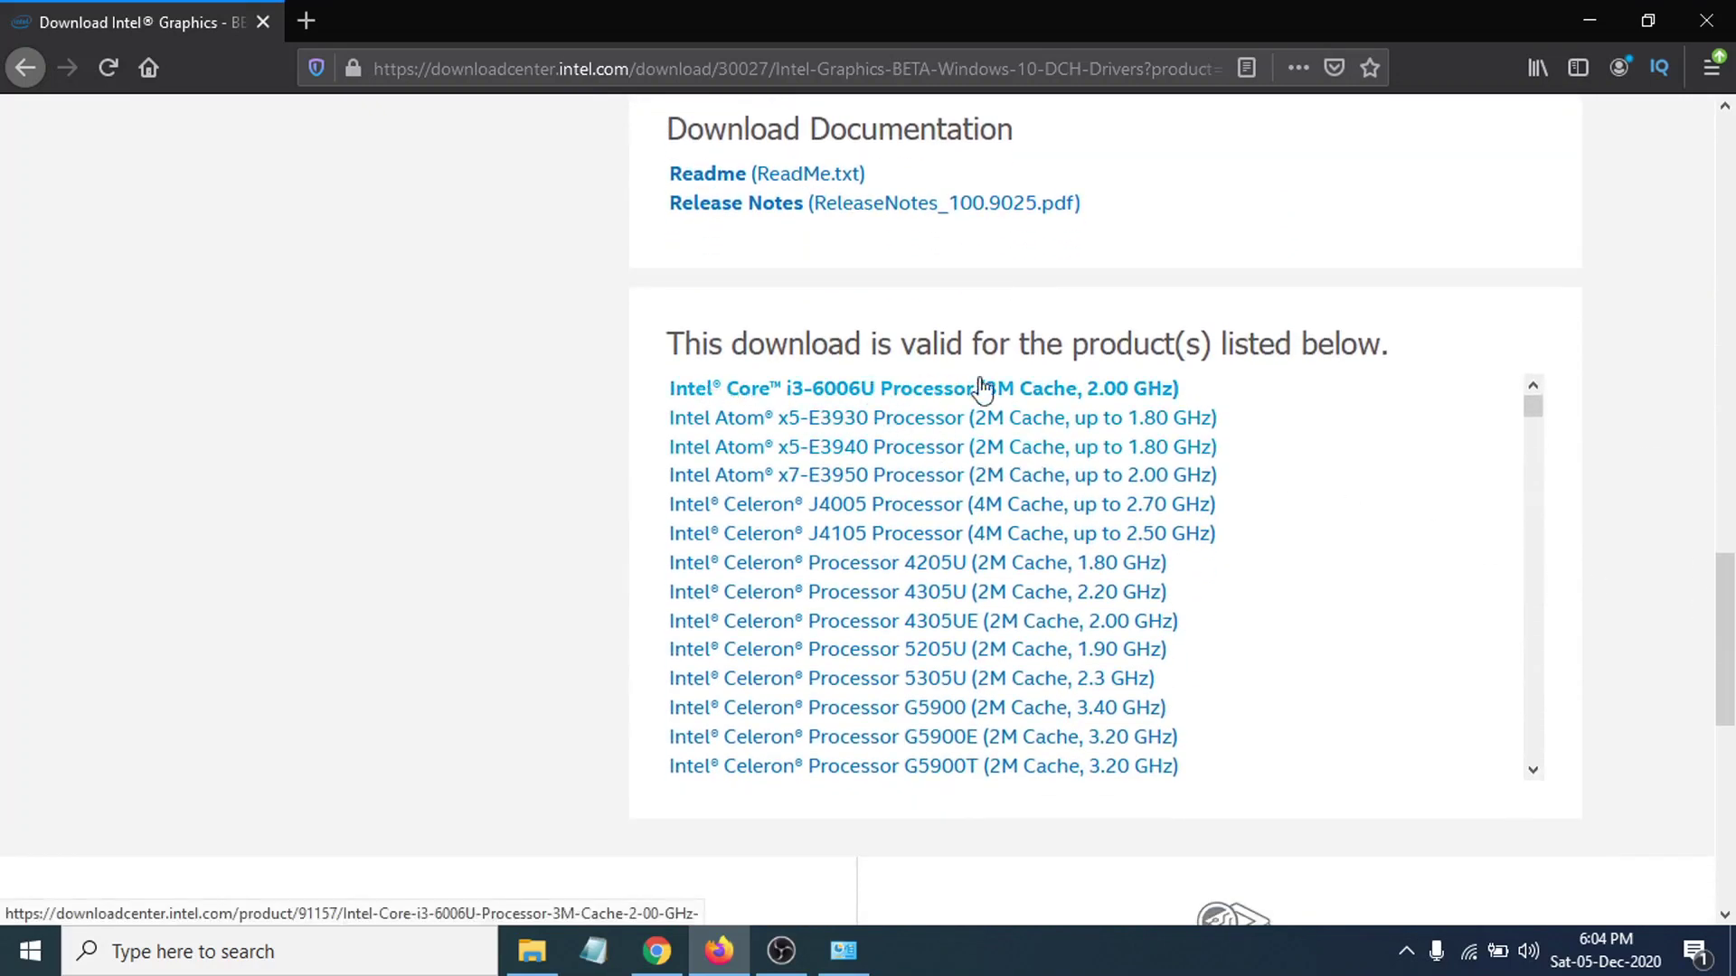
scroll(901, 608, down, 5)
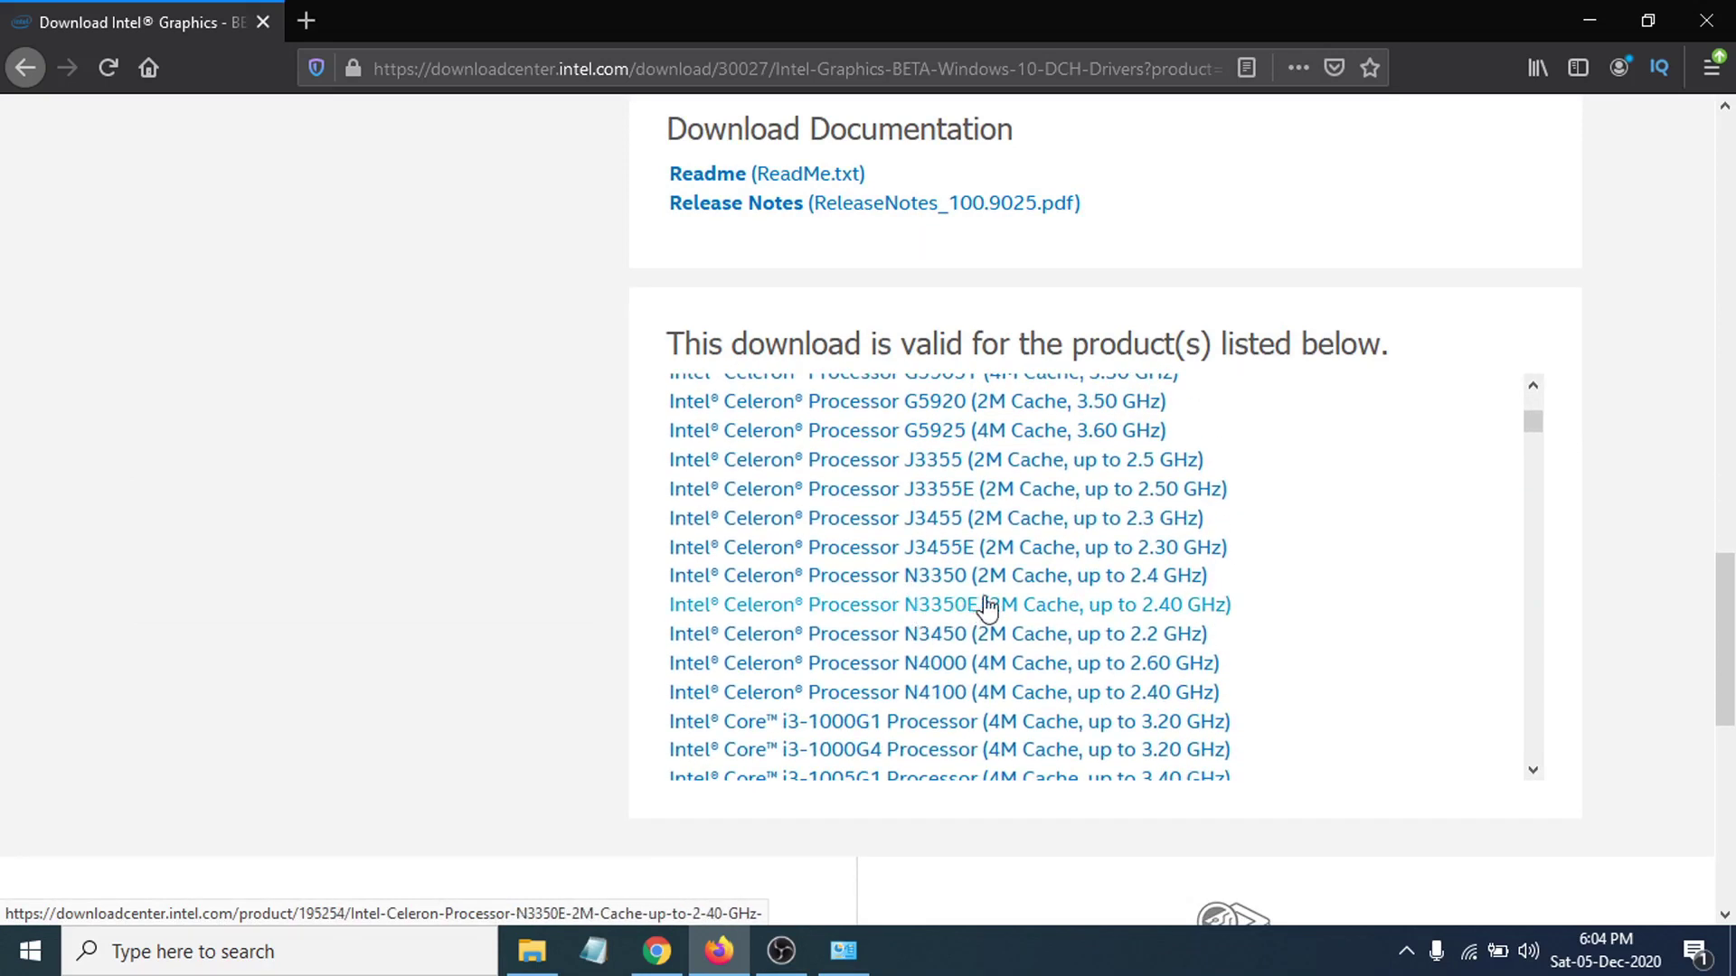
scroll(986, 609, down, 7)
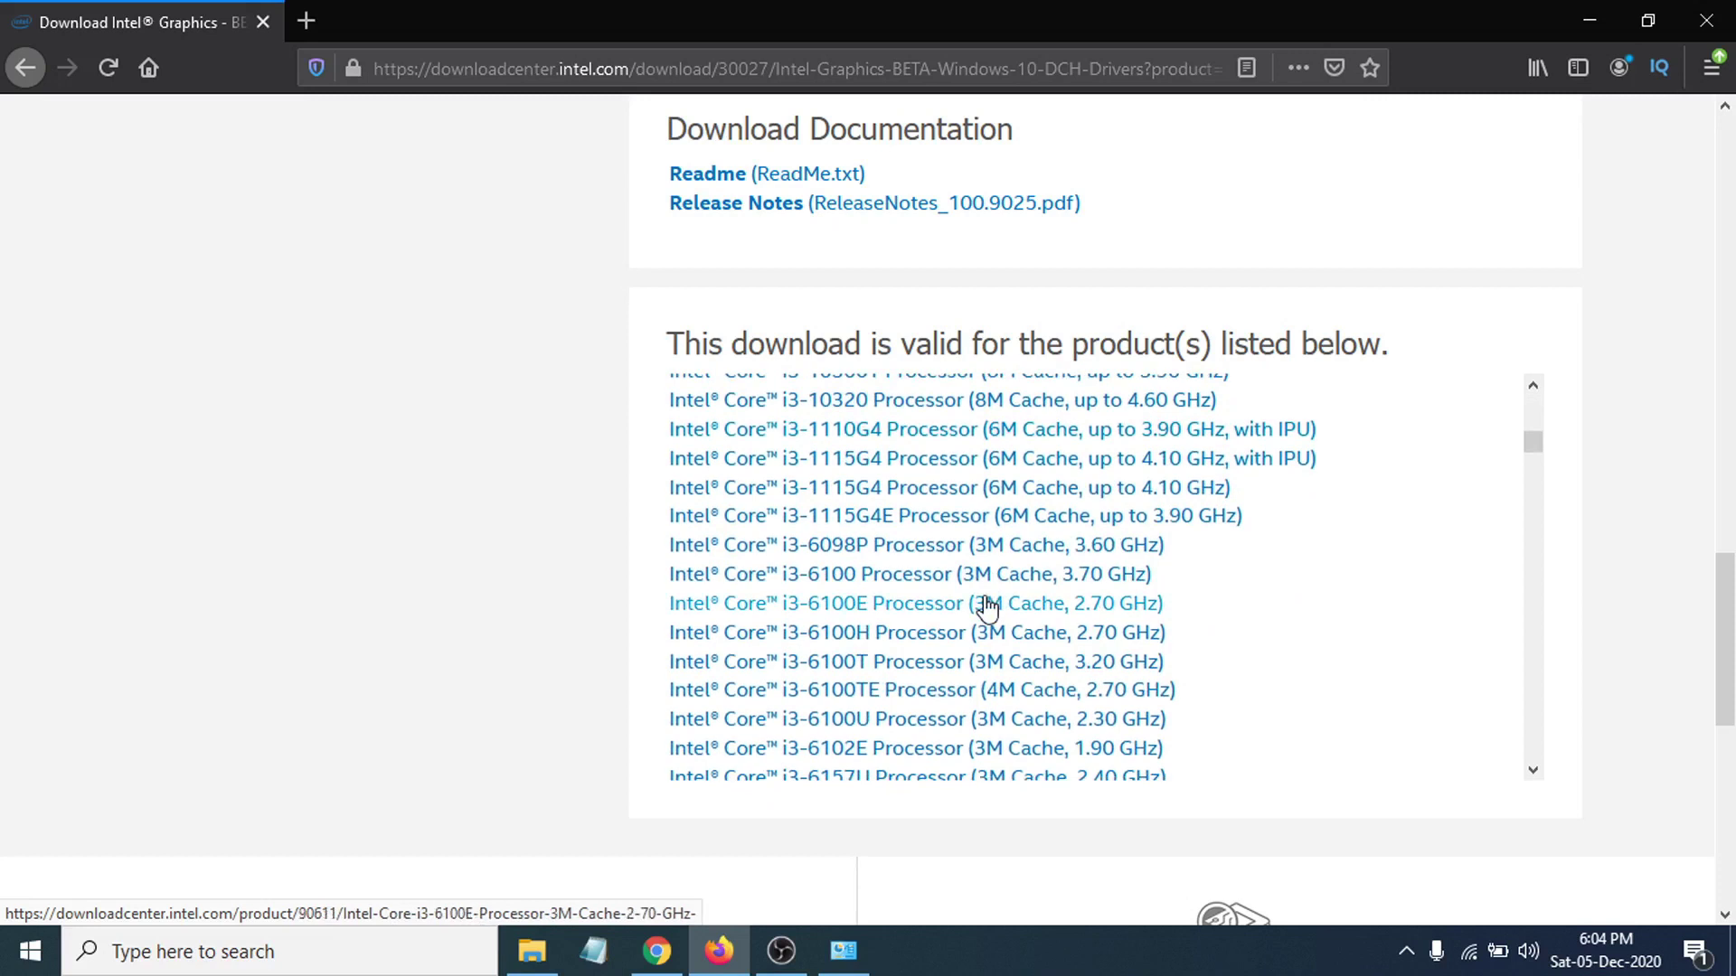
scroll(986, 609, down, 4)
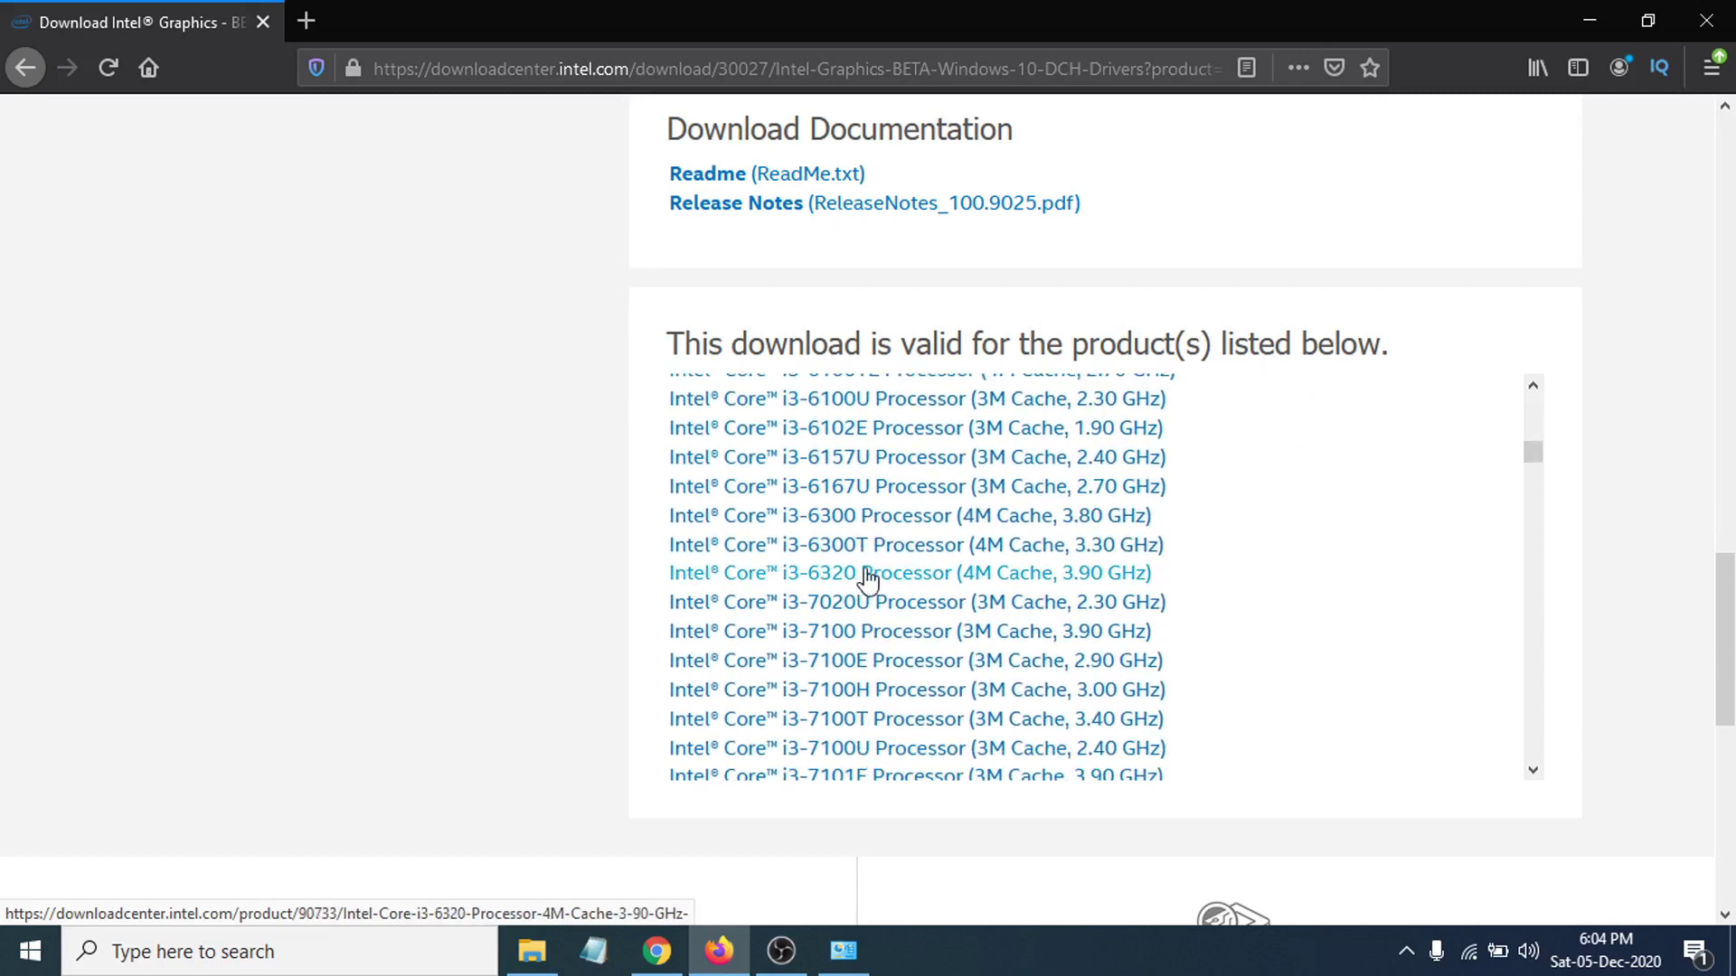
scroll(832, 647, down, 2)
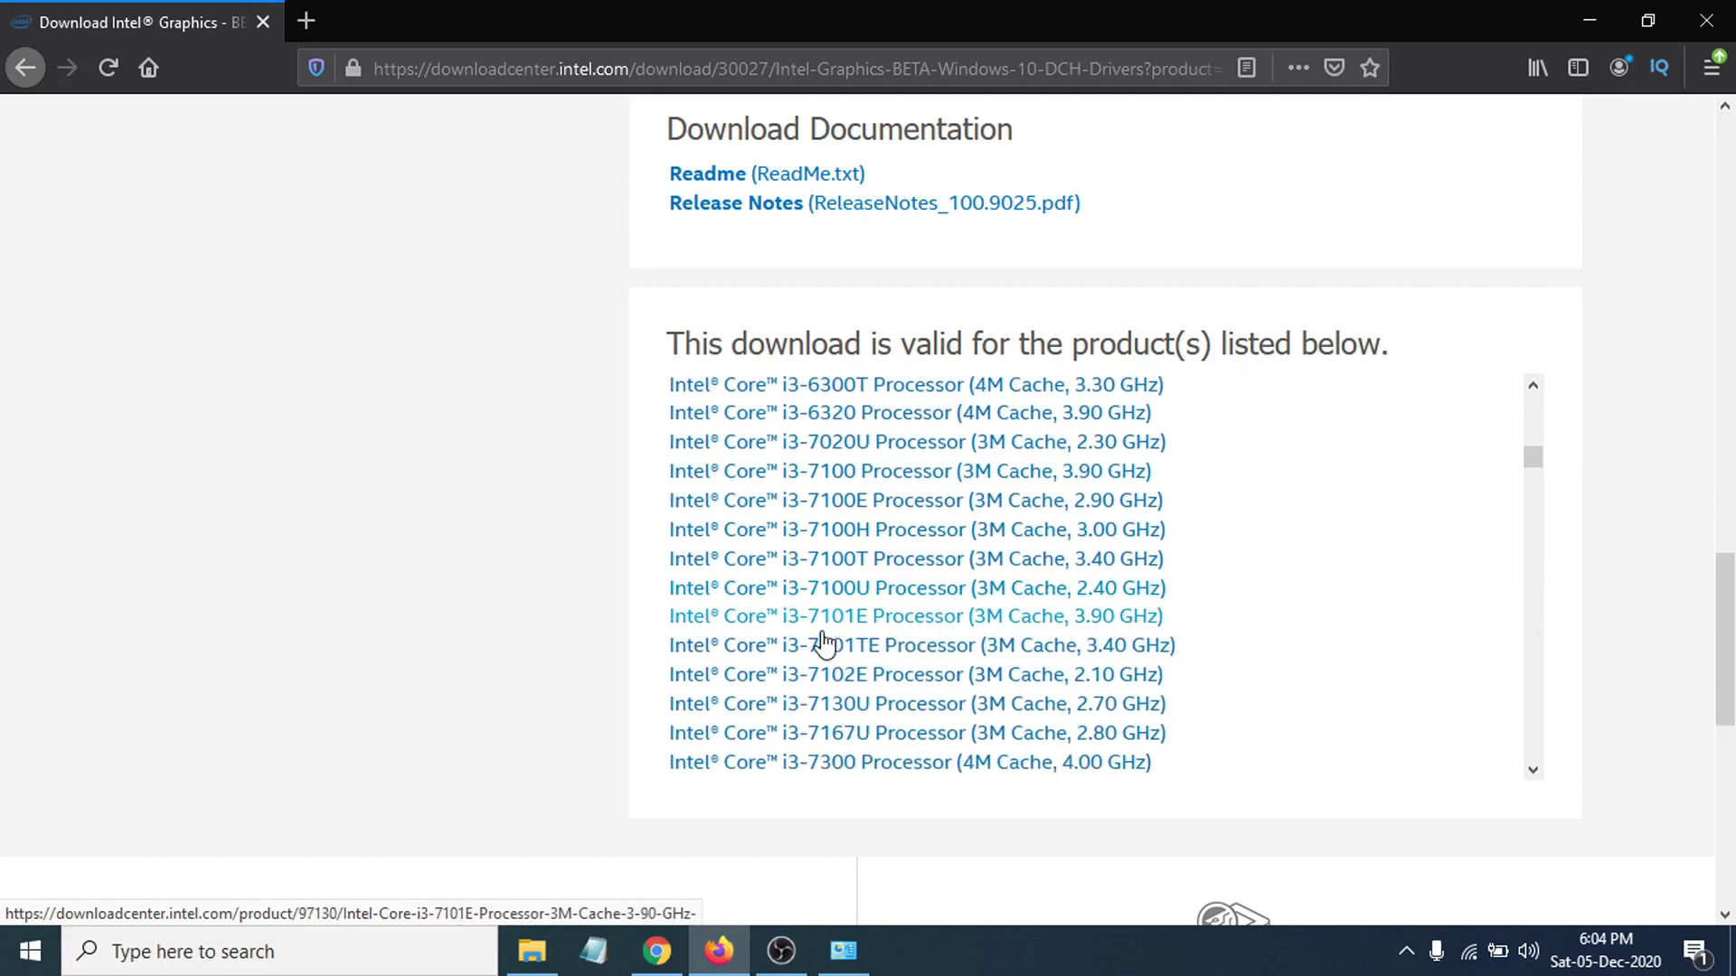
scroll(841, 682, down, 15)
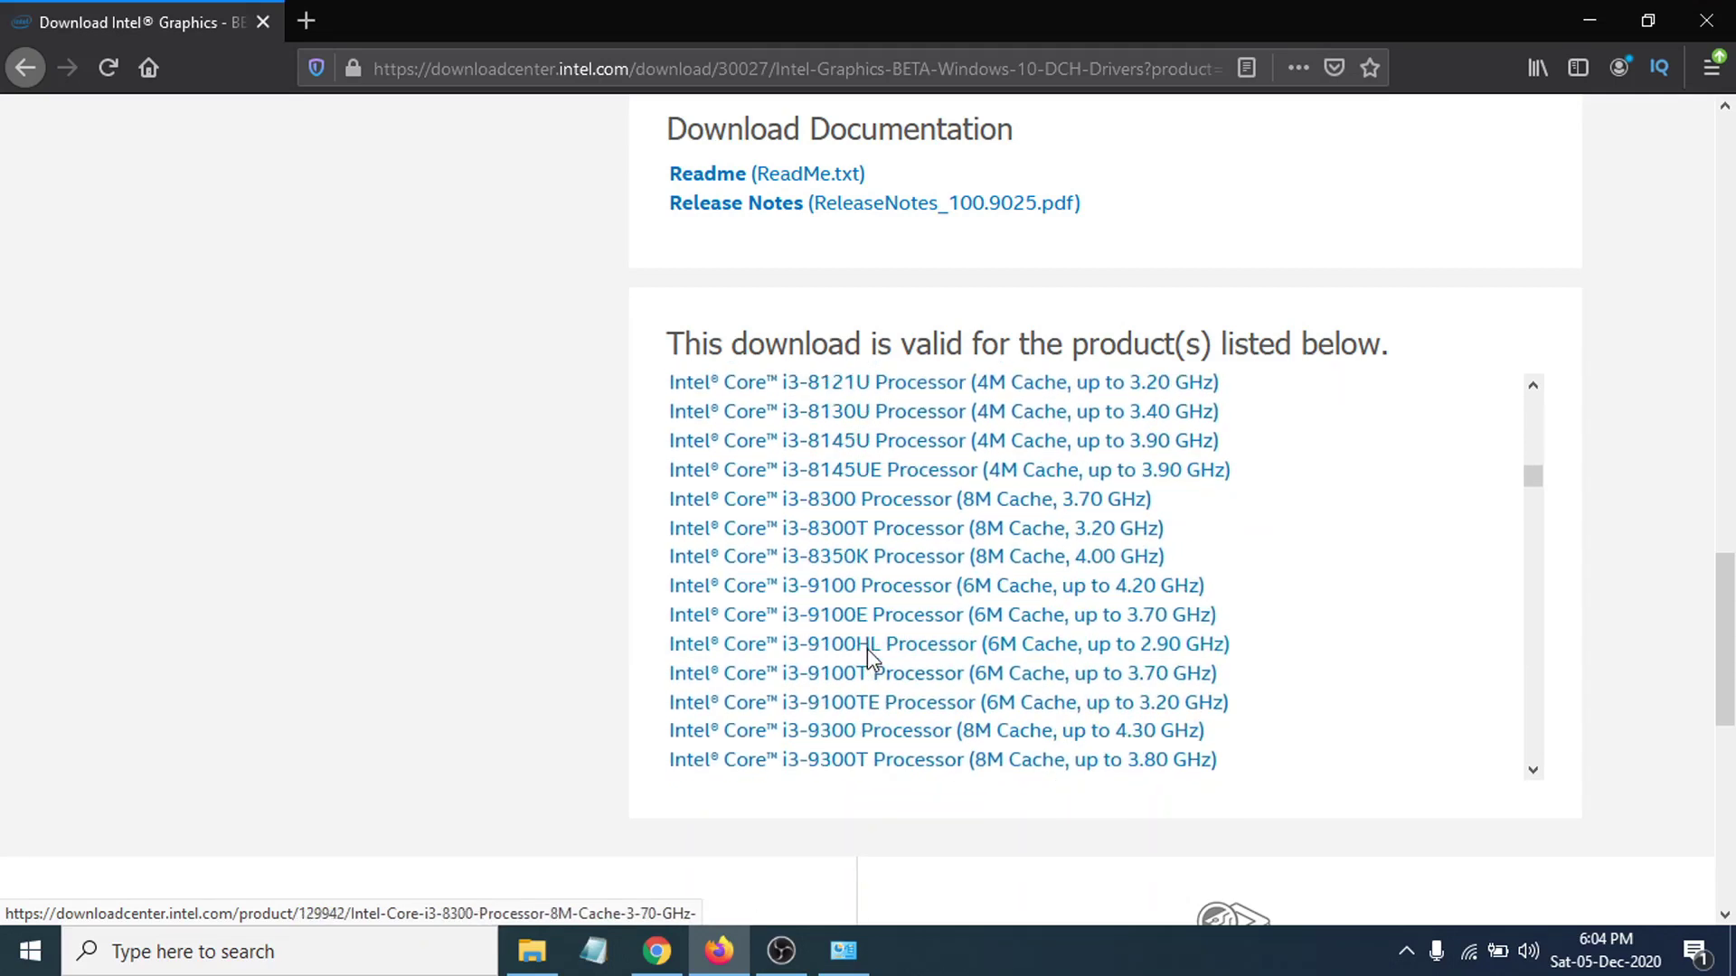
scroll(931, 637, down, 12)
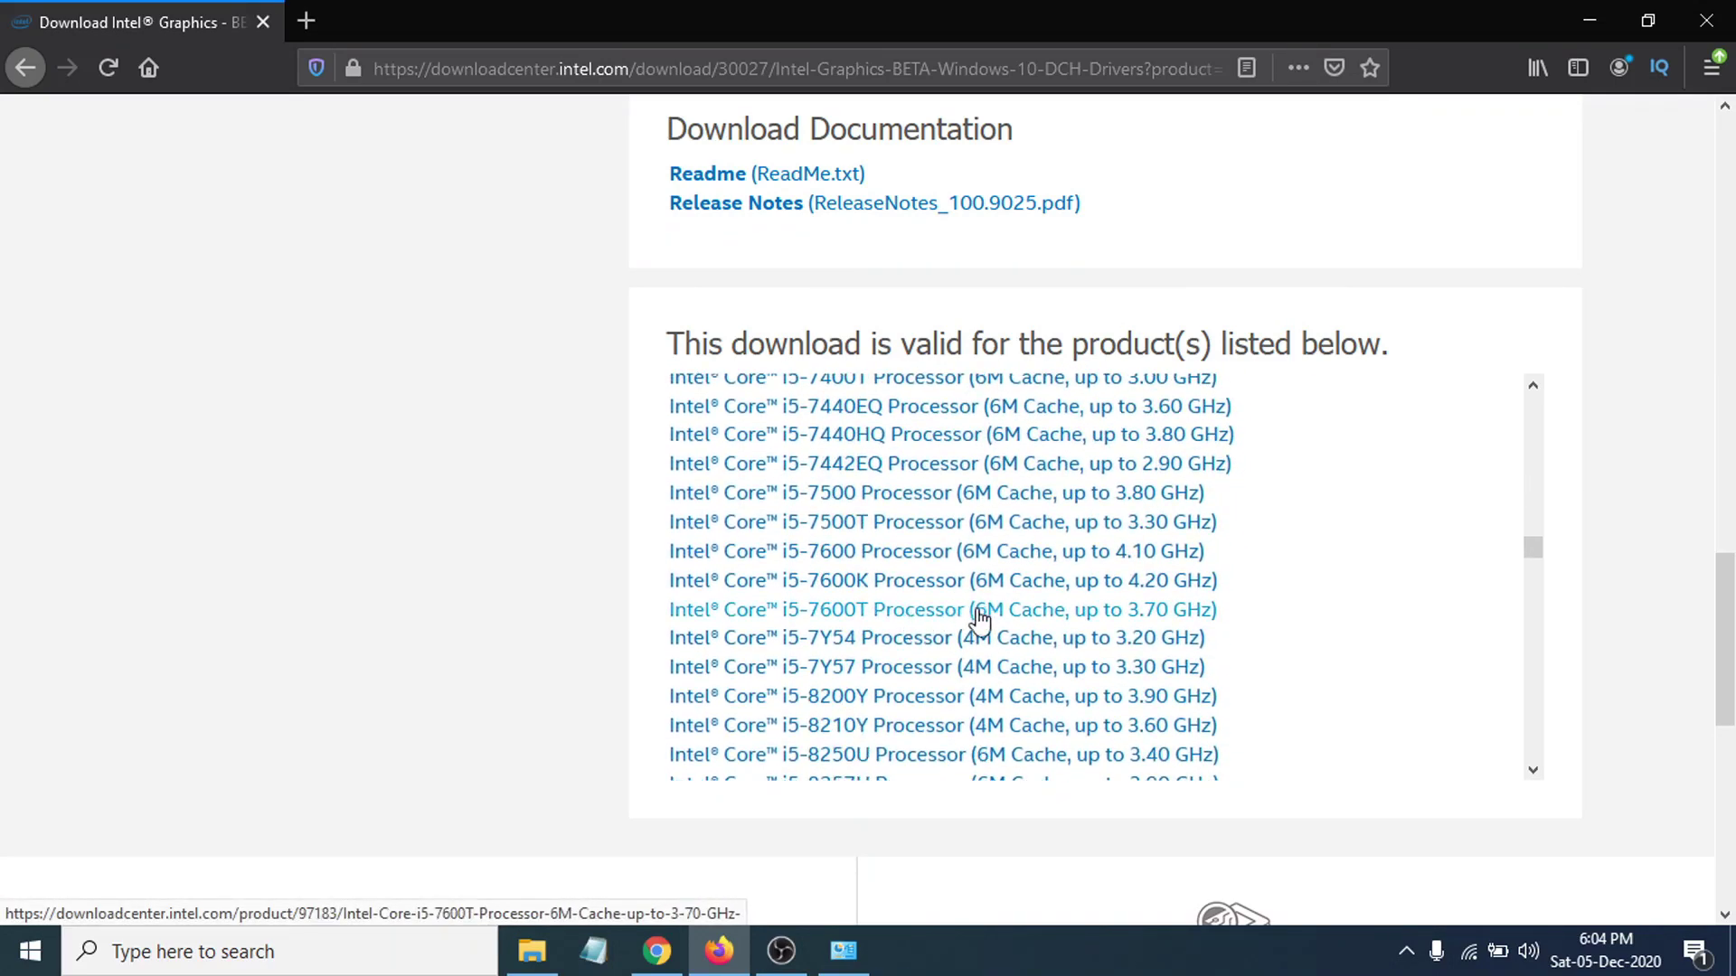
scroll(963, 624, down, 2)
scroll(961, 622, down, 15)
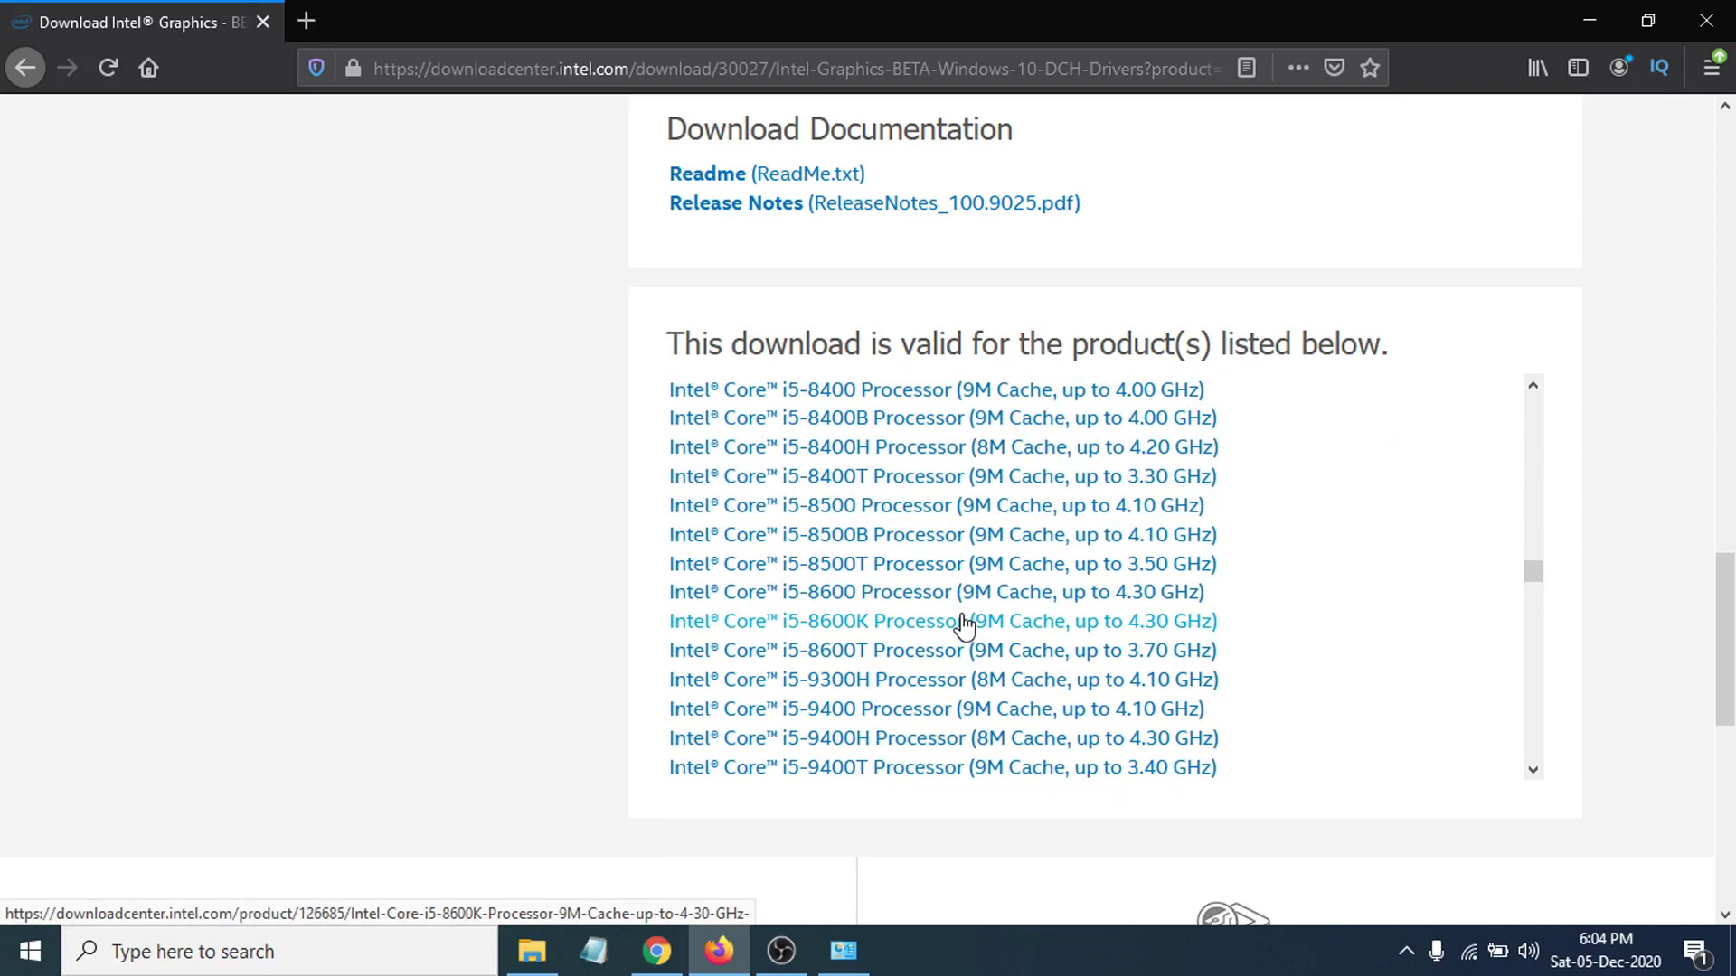
scroll(915, 617, up, 10)
scroll(913, 614, up, 4)
scroll(546, 553, up, 15)
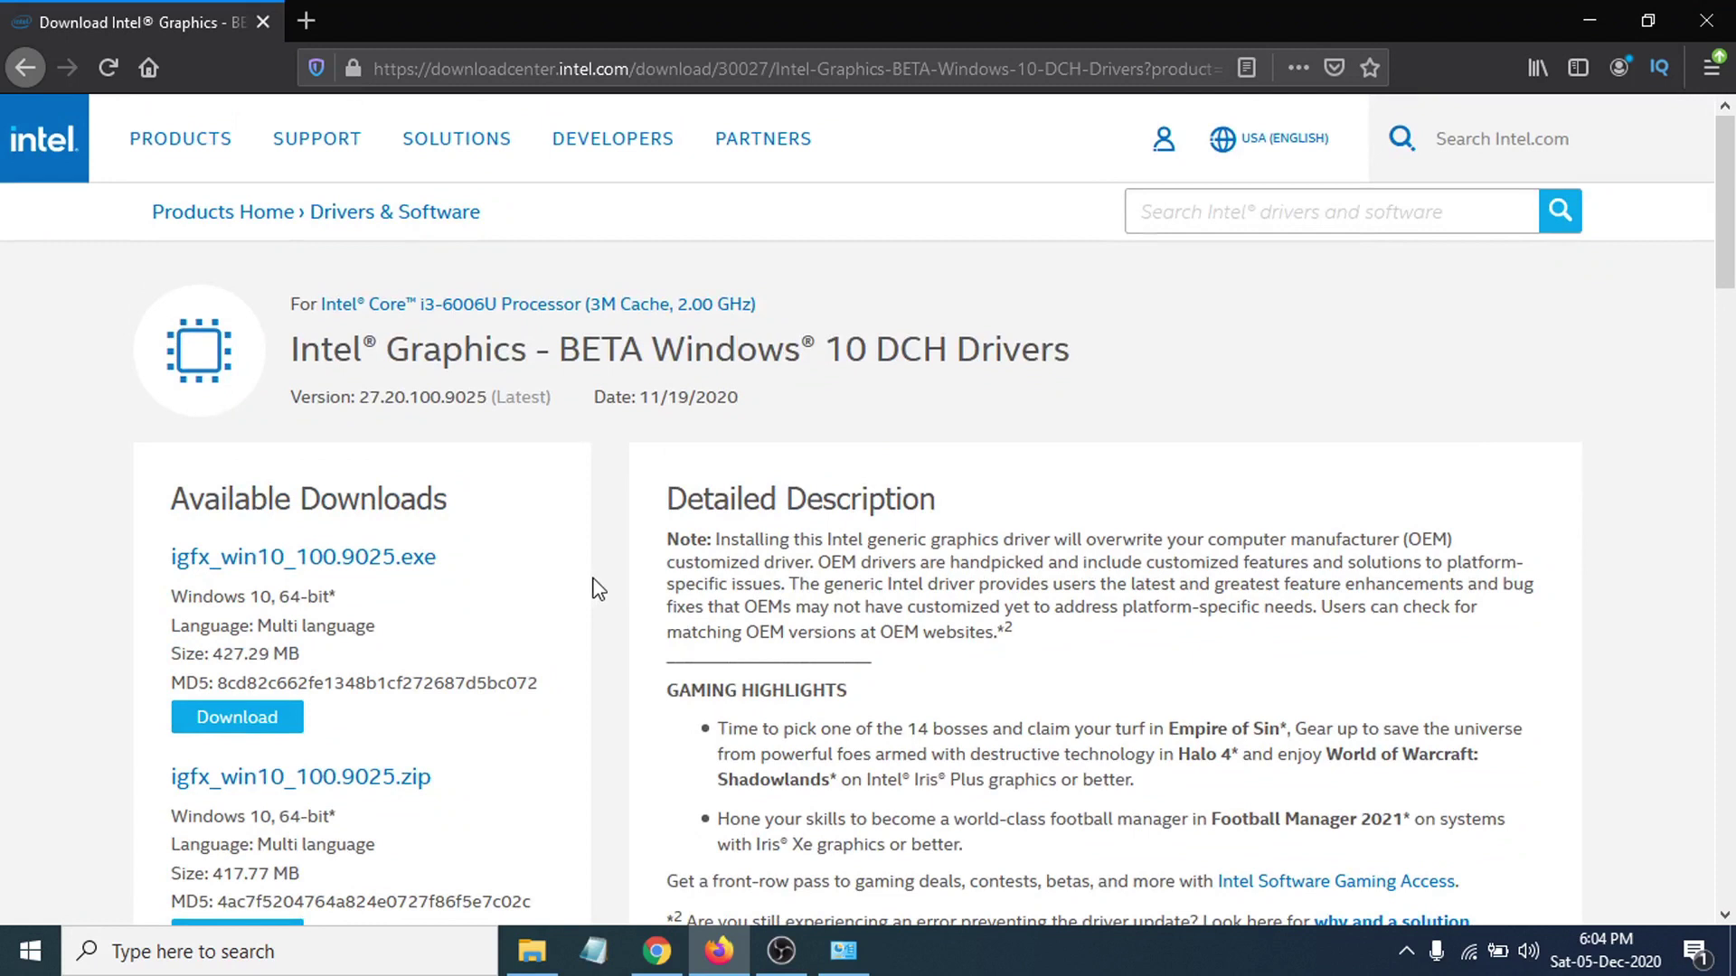
Save igfx_win10_100.9025.exe, then cancel it from the Firefox downloads panel
click(250, 724)
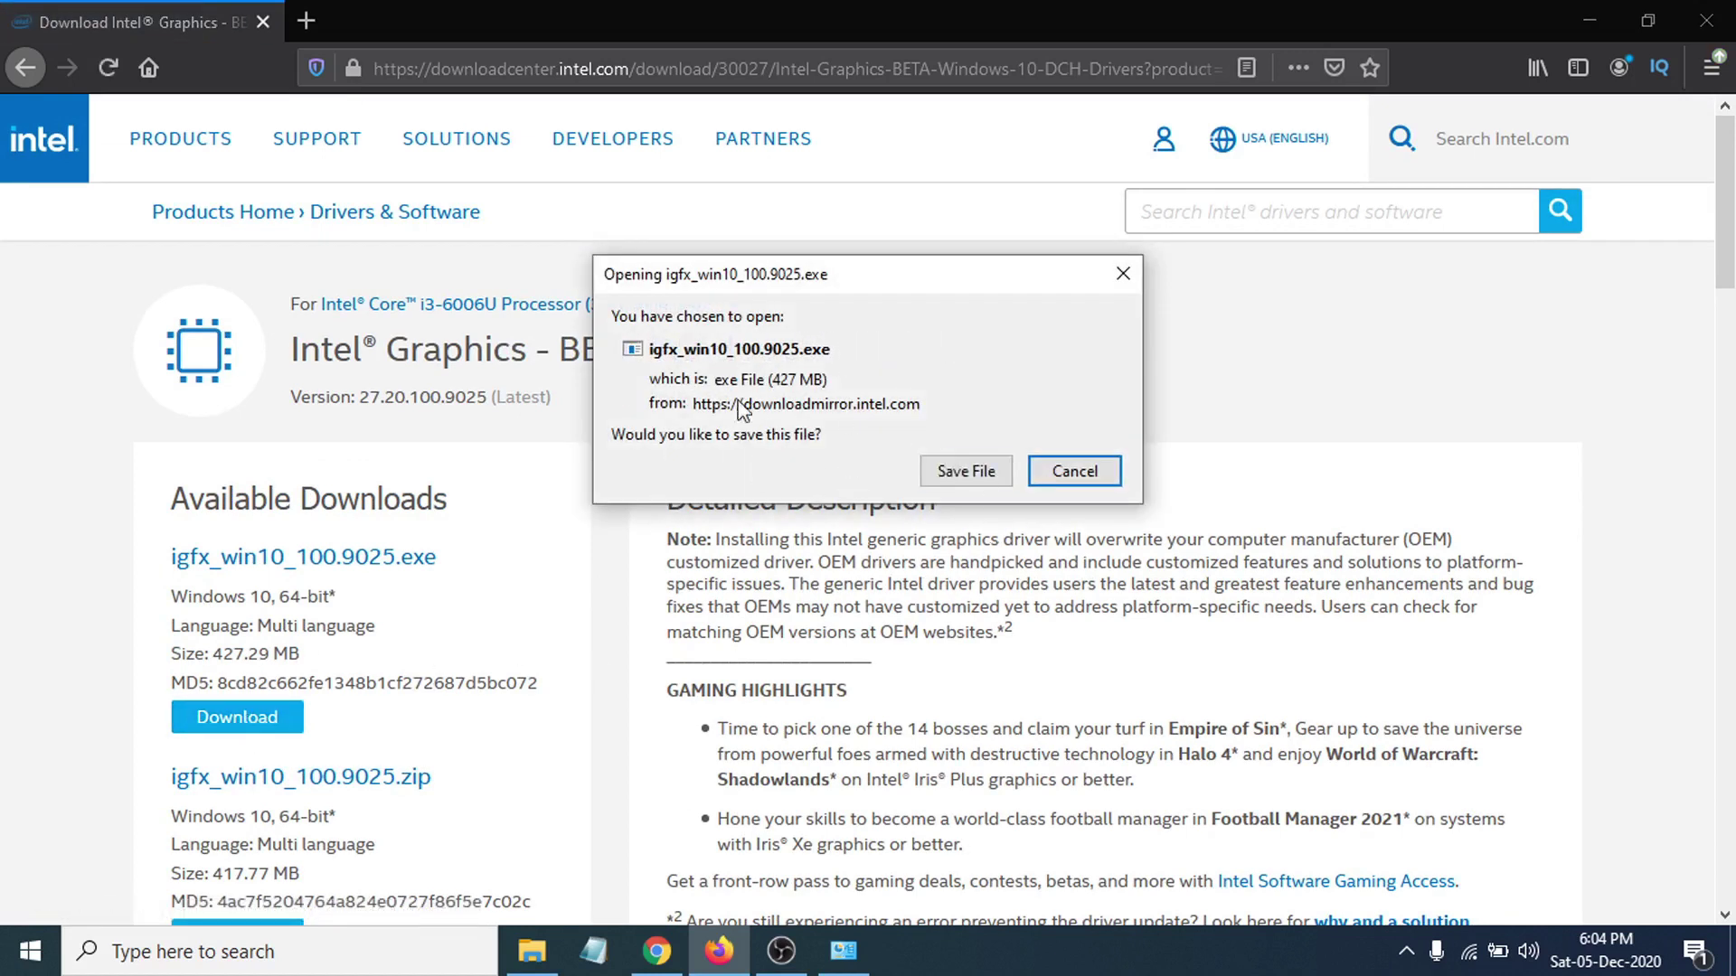
click(946, 472)
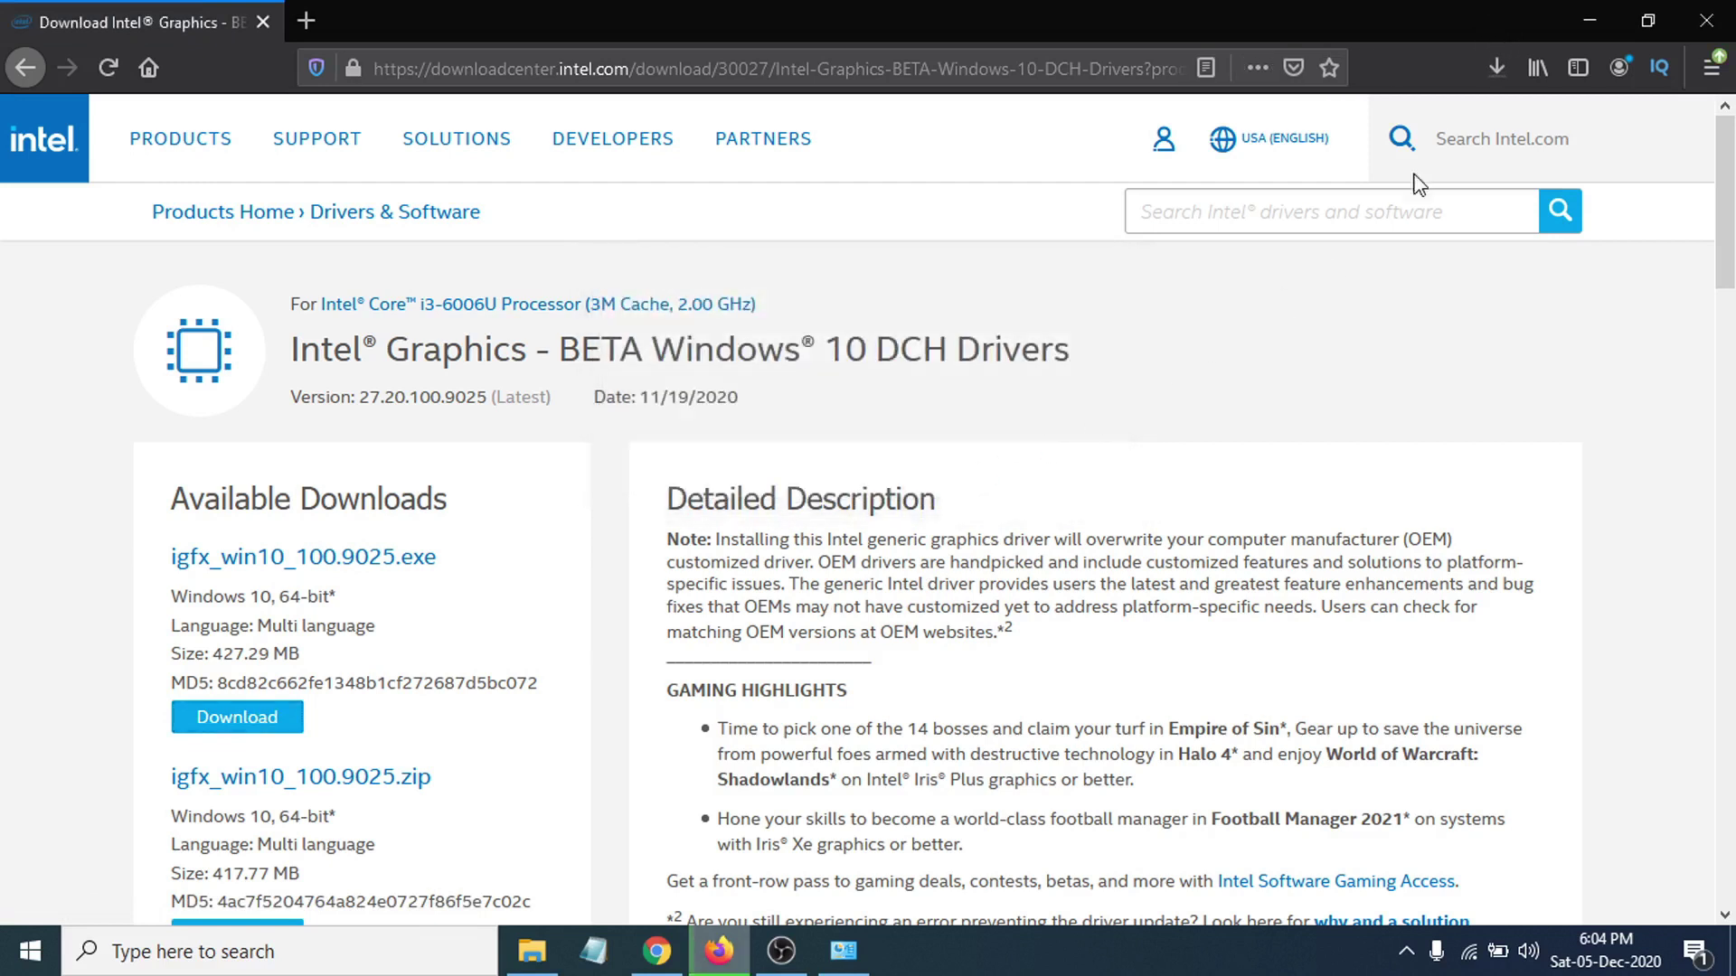
click(1492, 74)
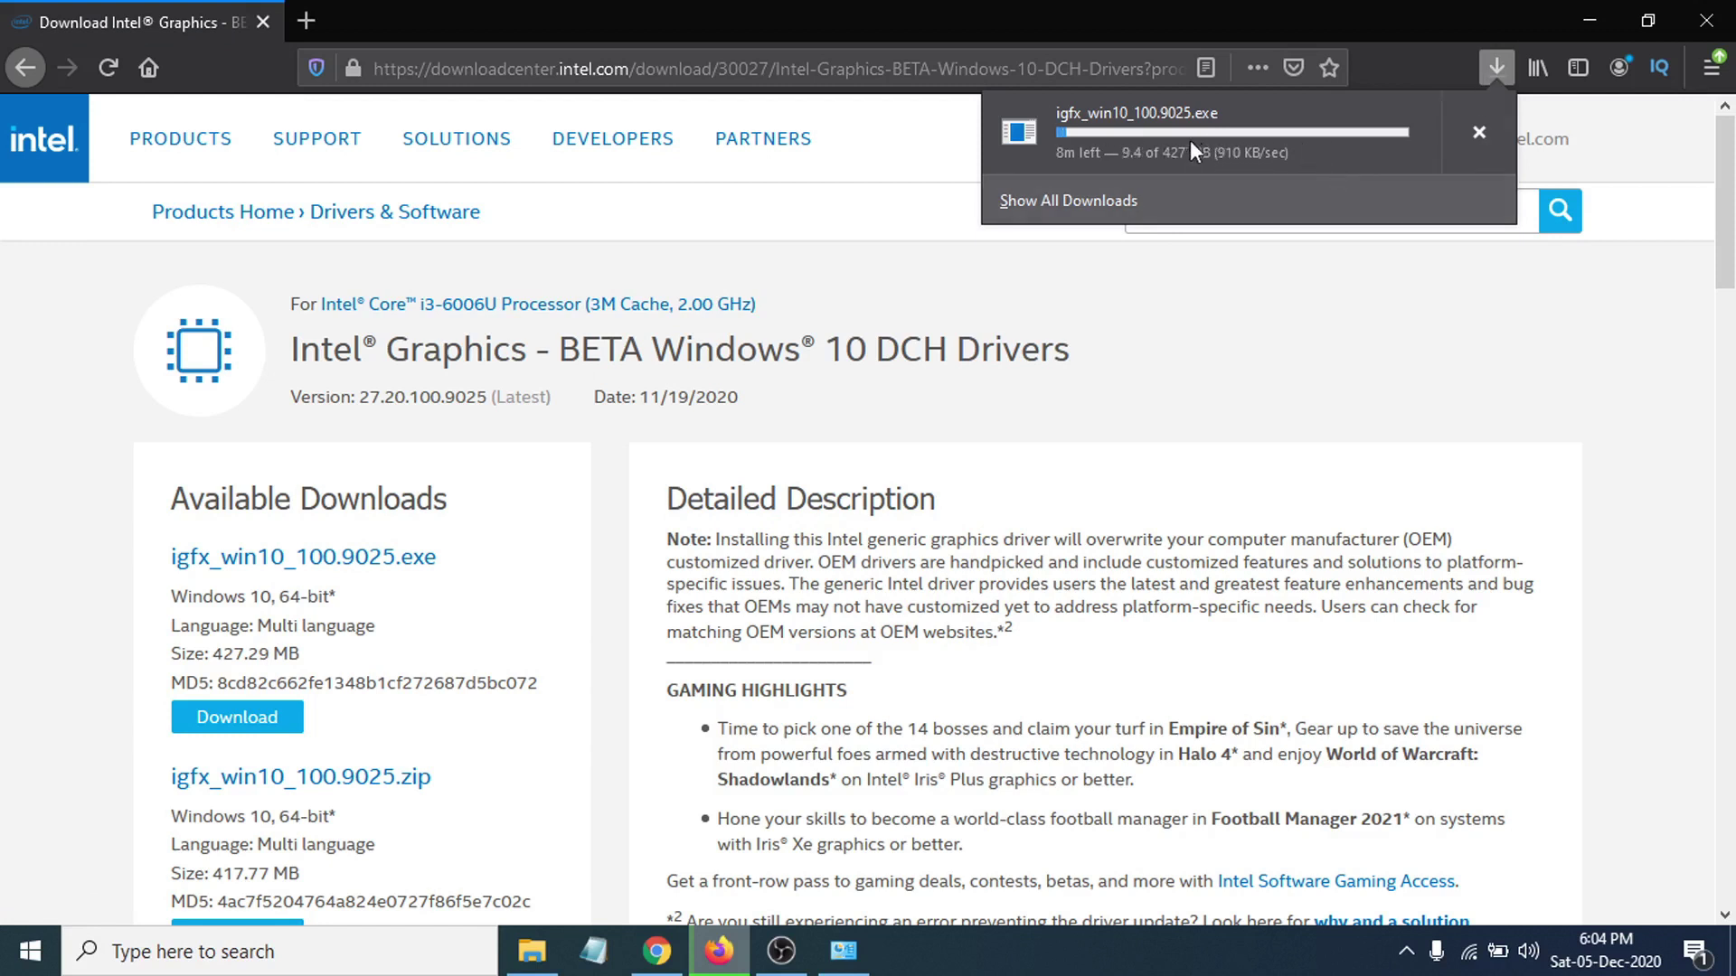
click(1477, 133)
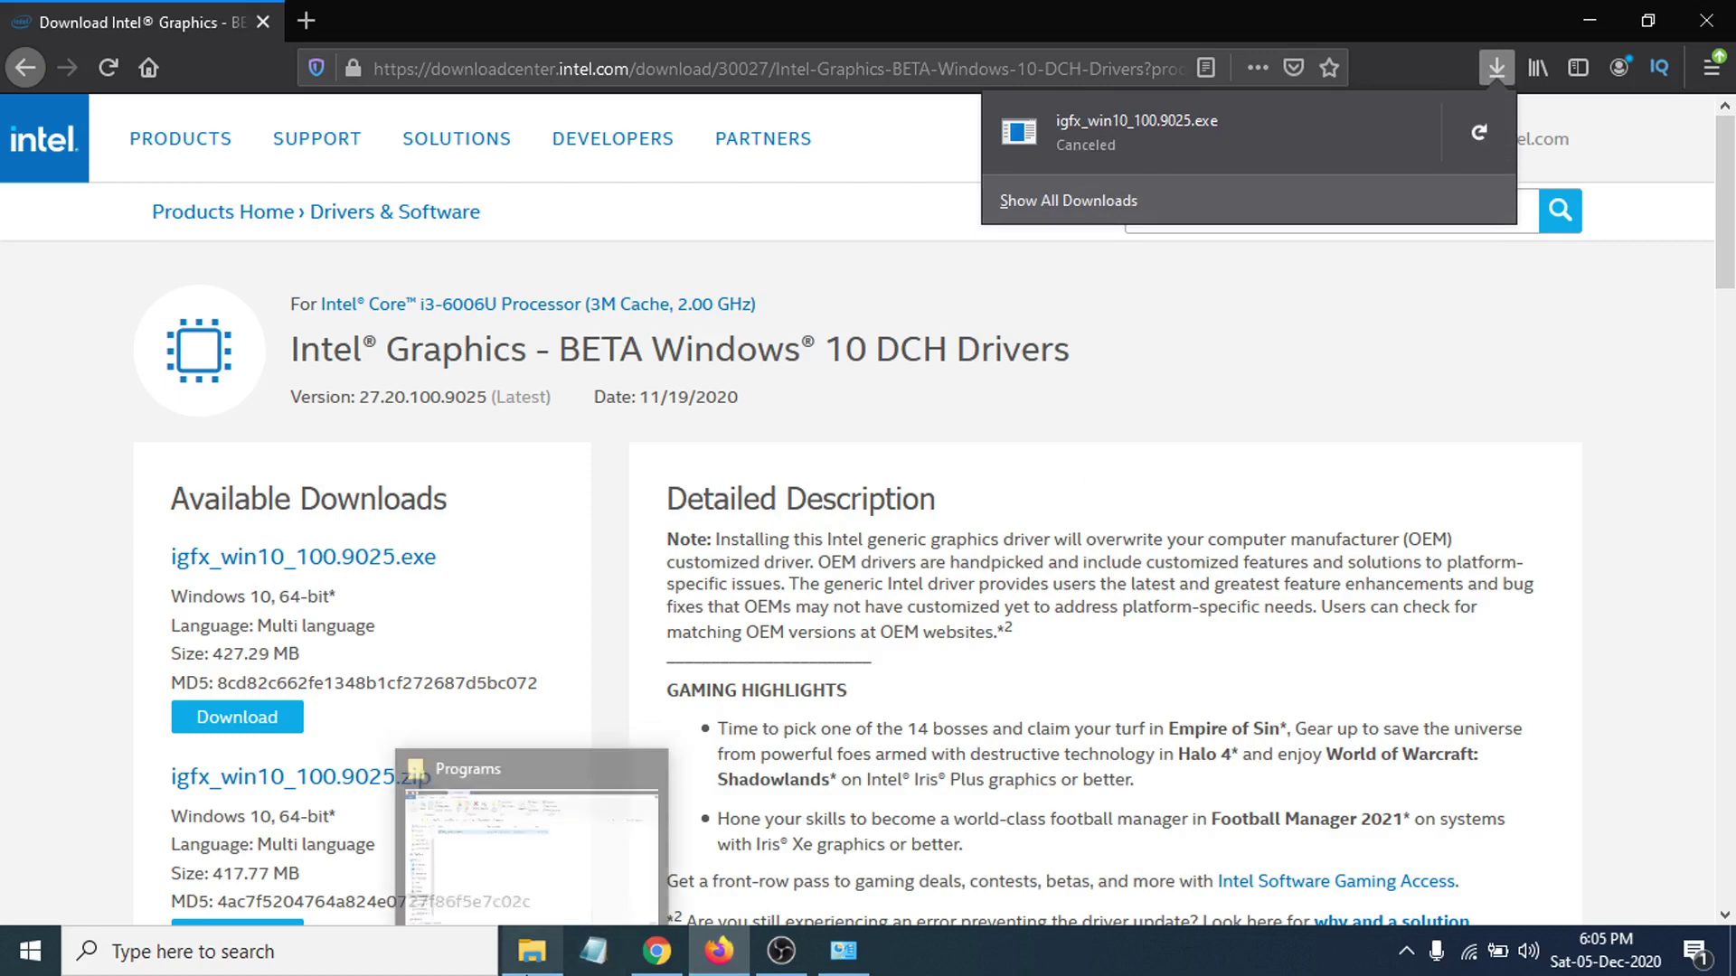
Run the igfx_win10_100.8935 installer, accept the license, install, and choose to restart later
click(541, 959)
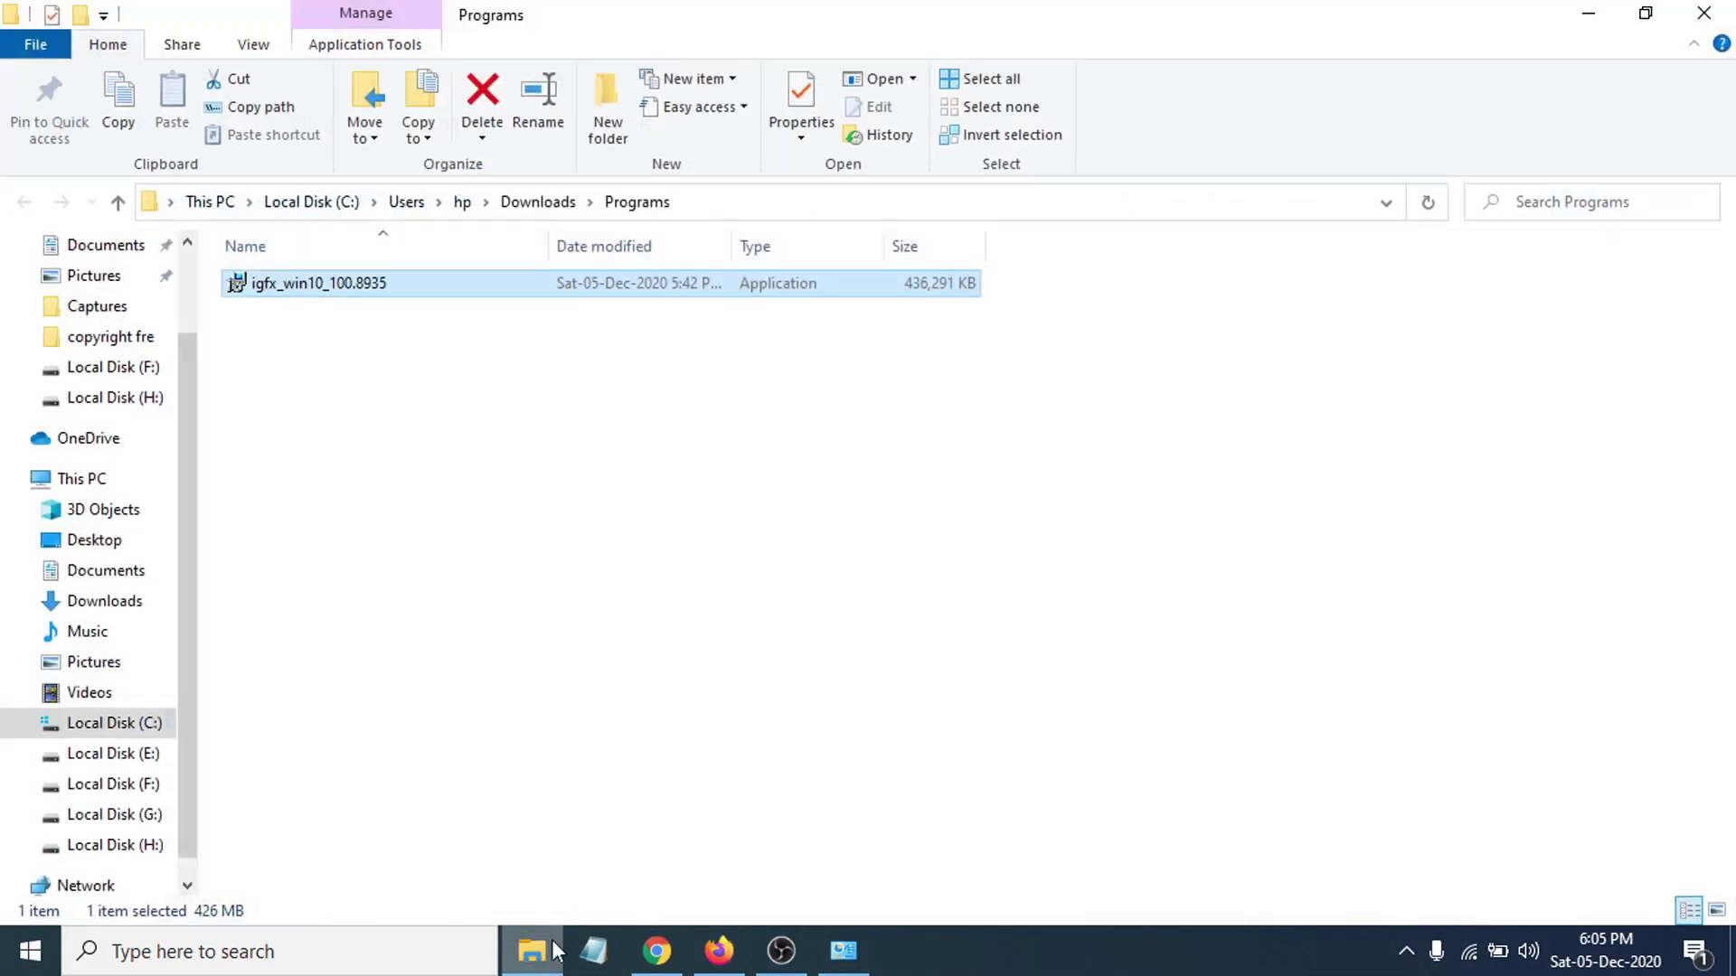
double_click(352, 288)
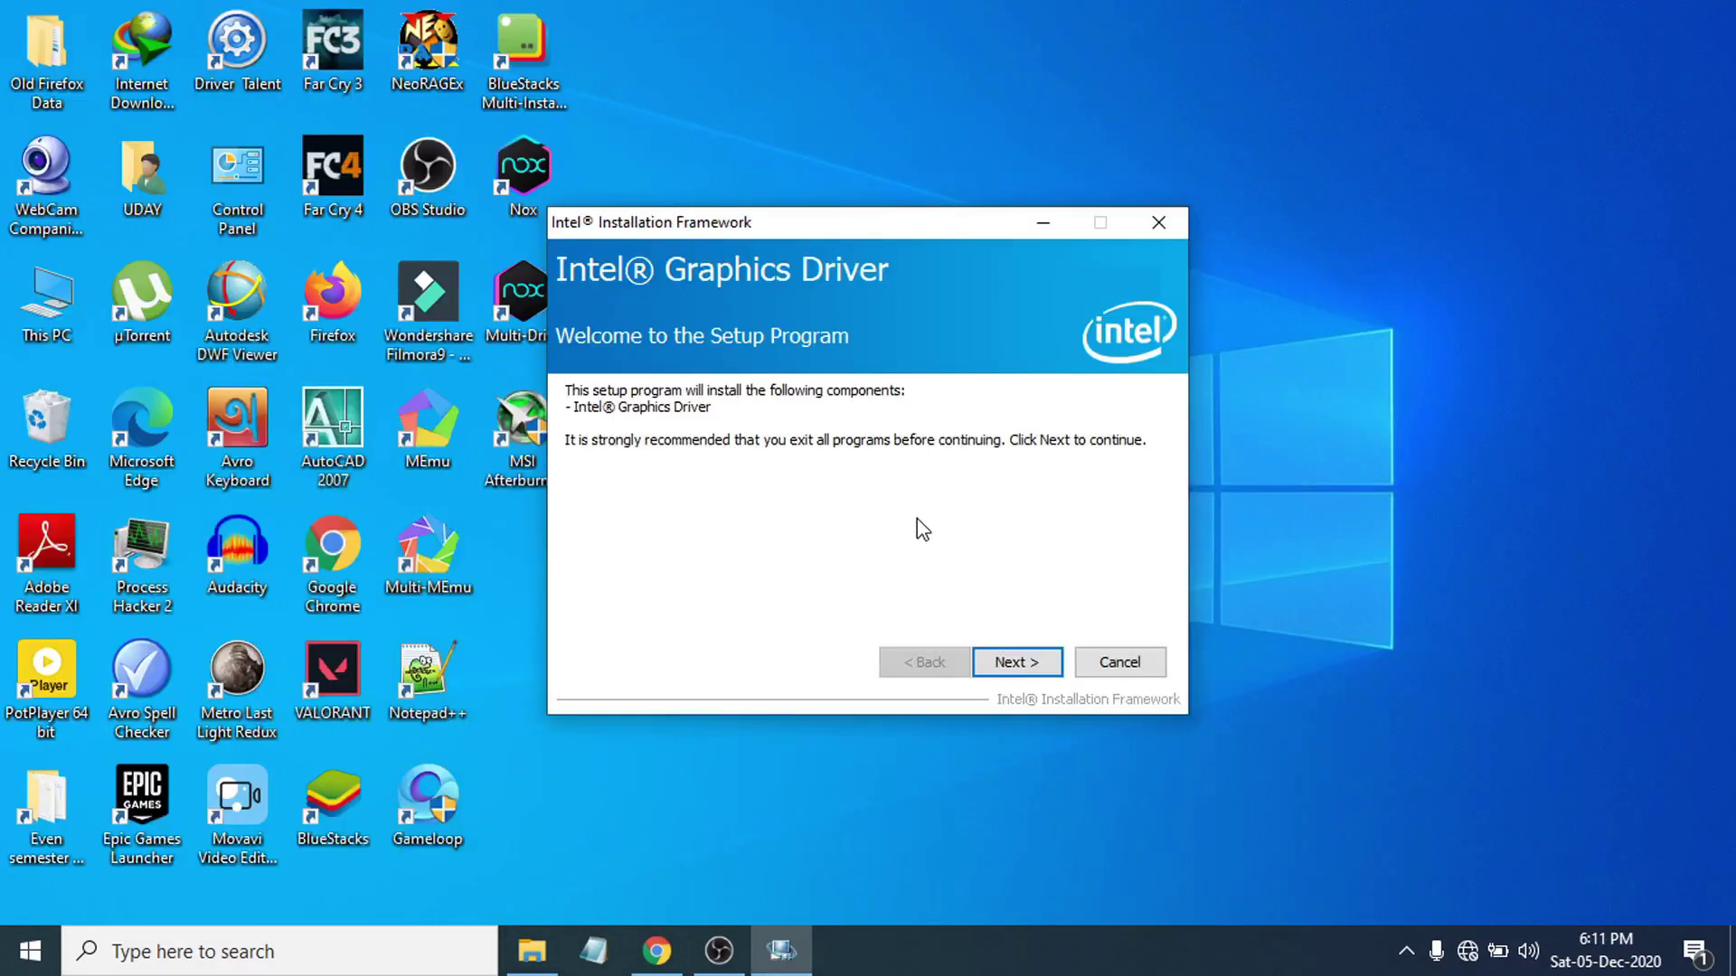
click(1013, 677)
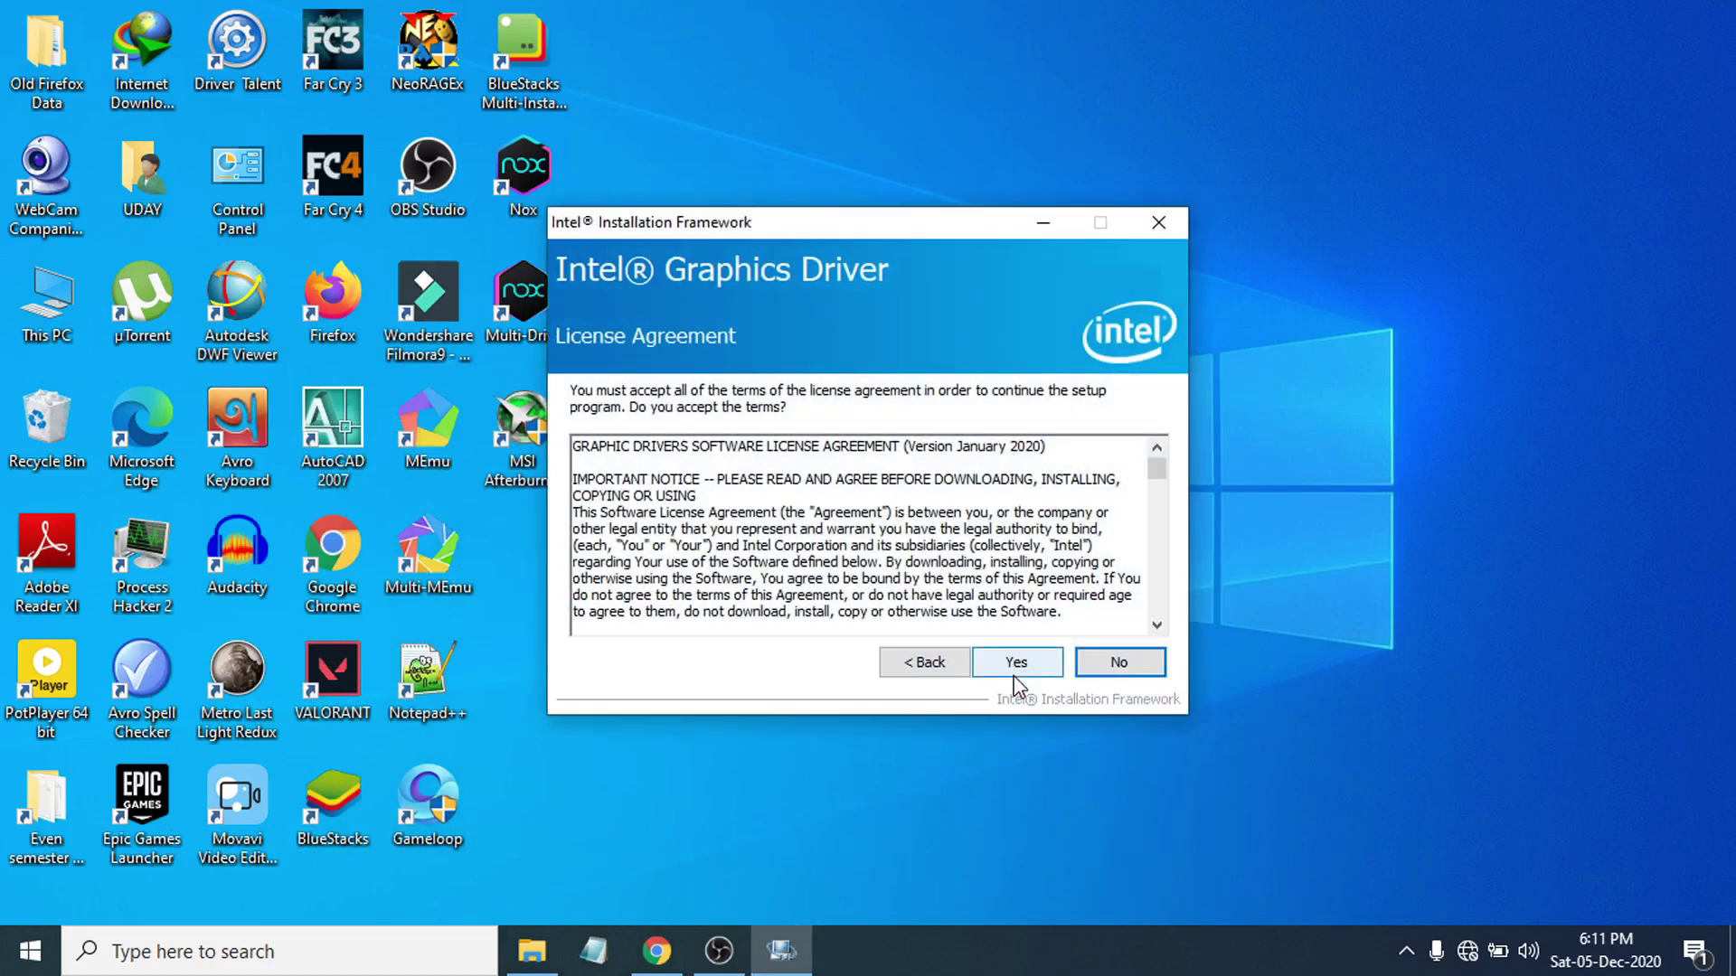
click(1013, 663)
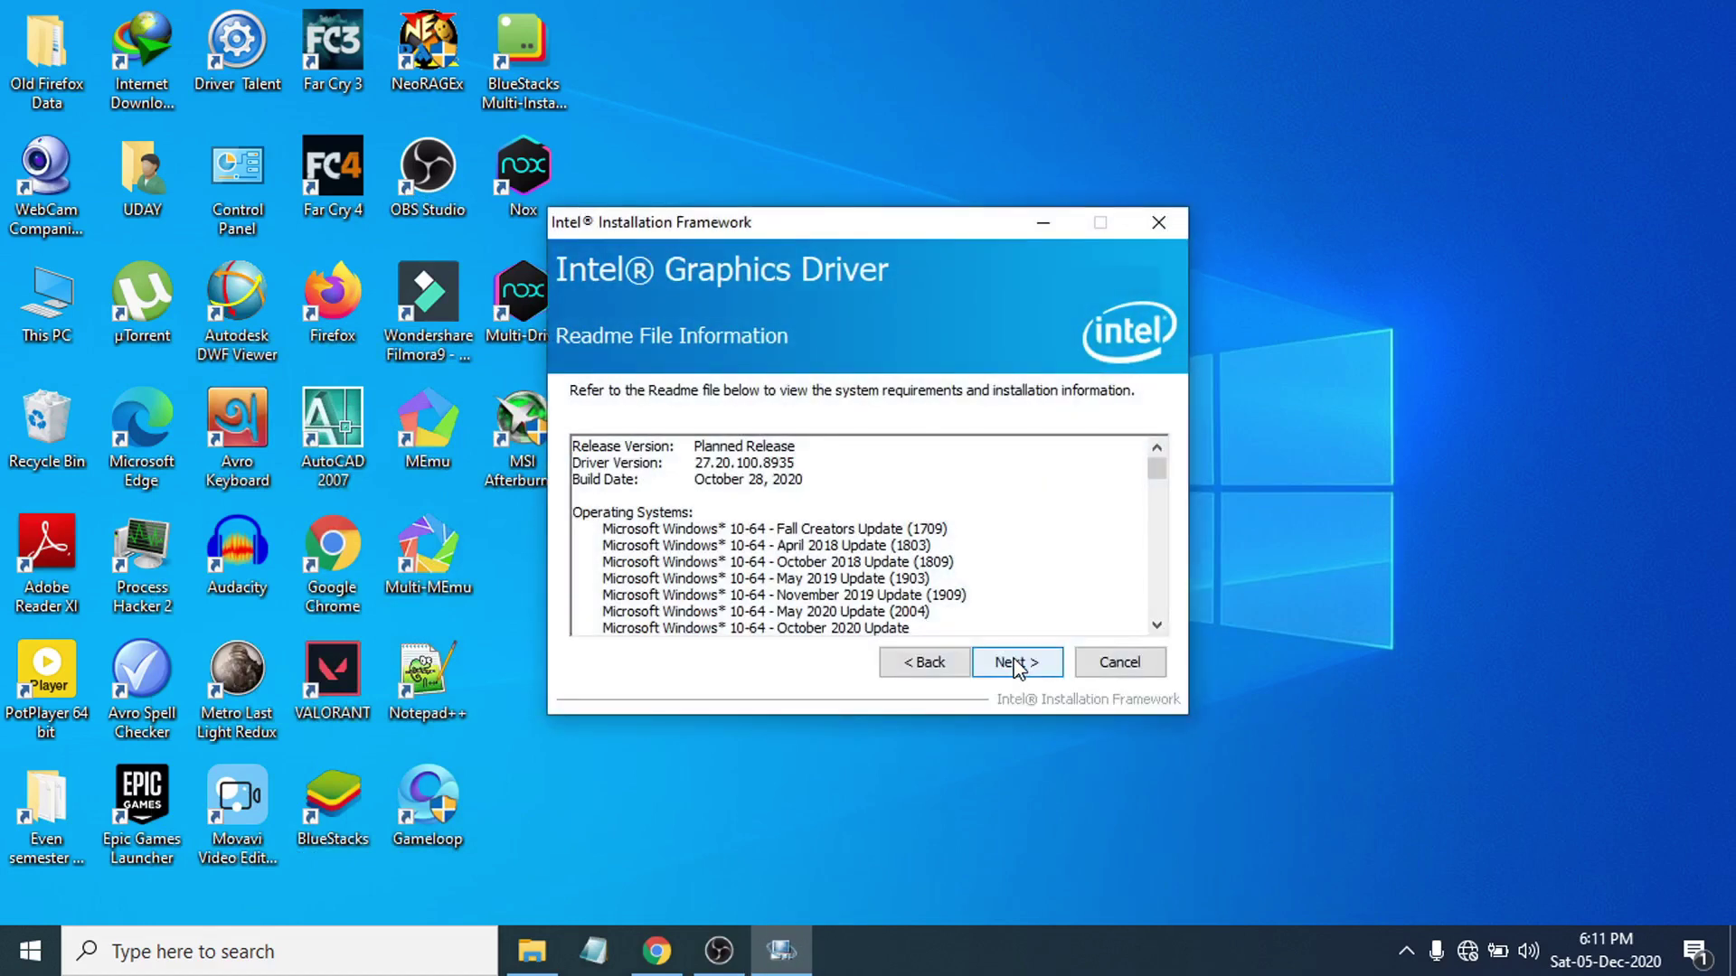
click(1014, 663)
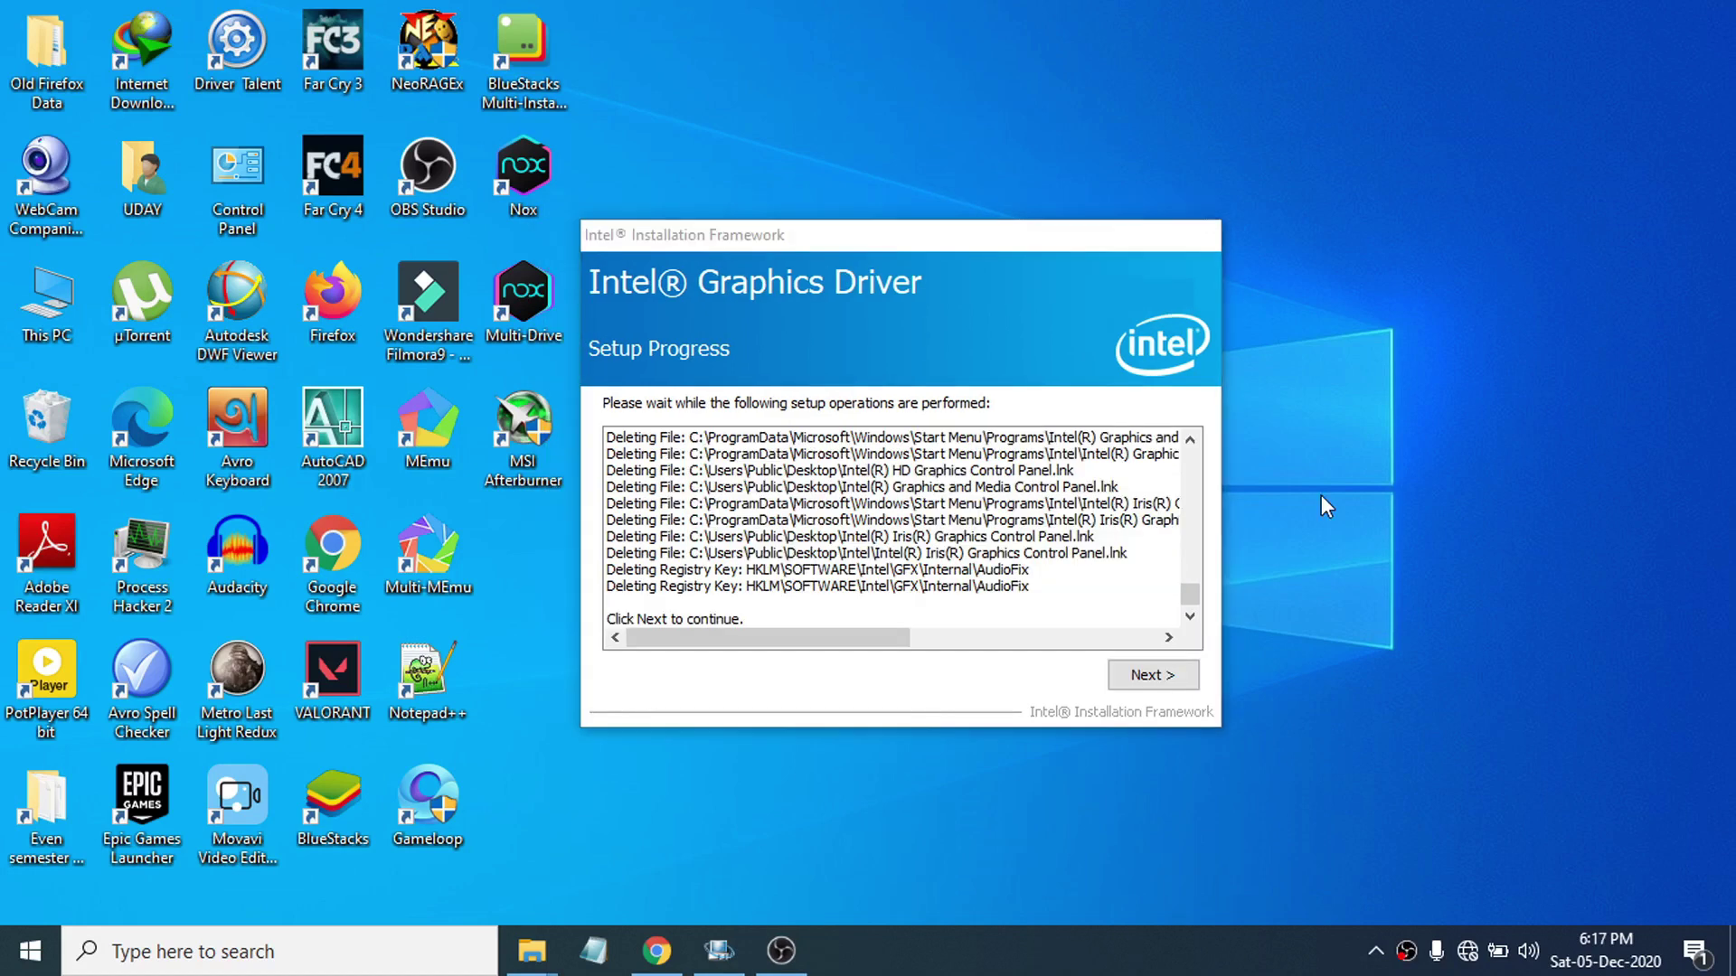
click(1152, 675)
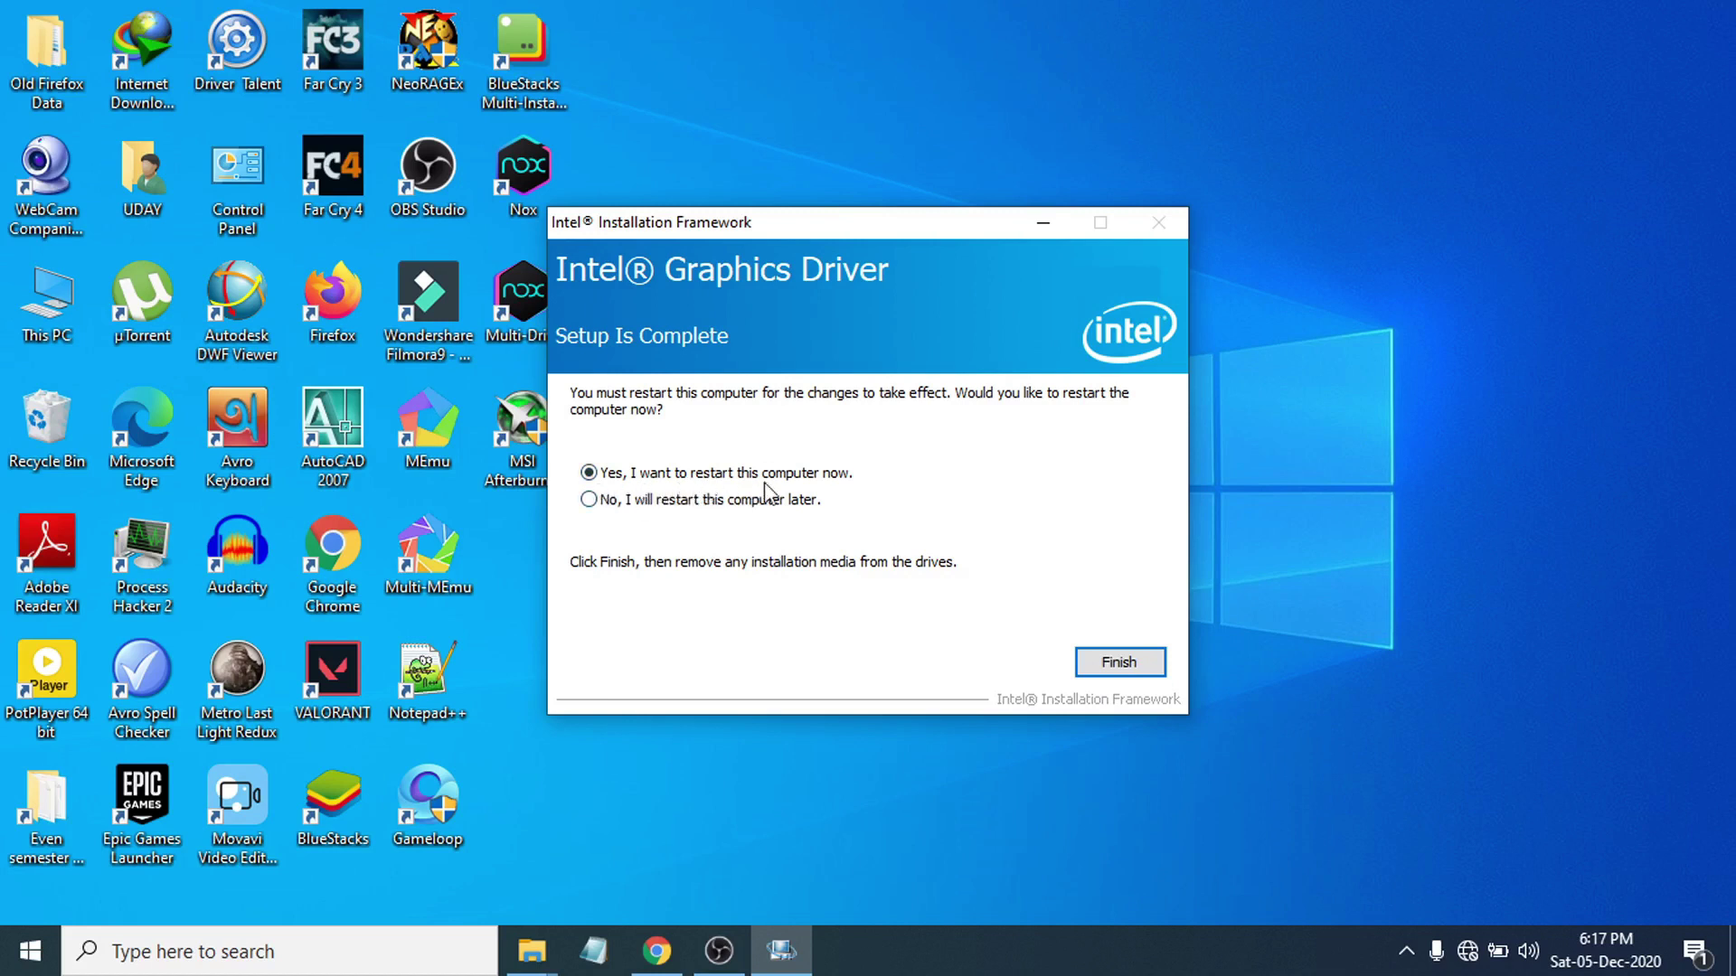
click(590, 500)
Finish the driver setup wizard and refresh the desktop
click(1102, 680)
right_click(922, 450)
click(1031, 524)
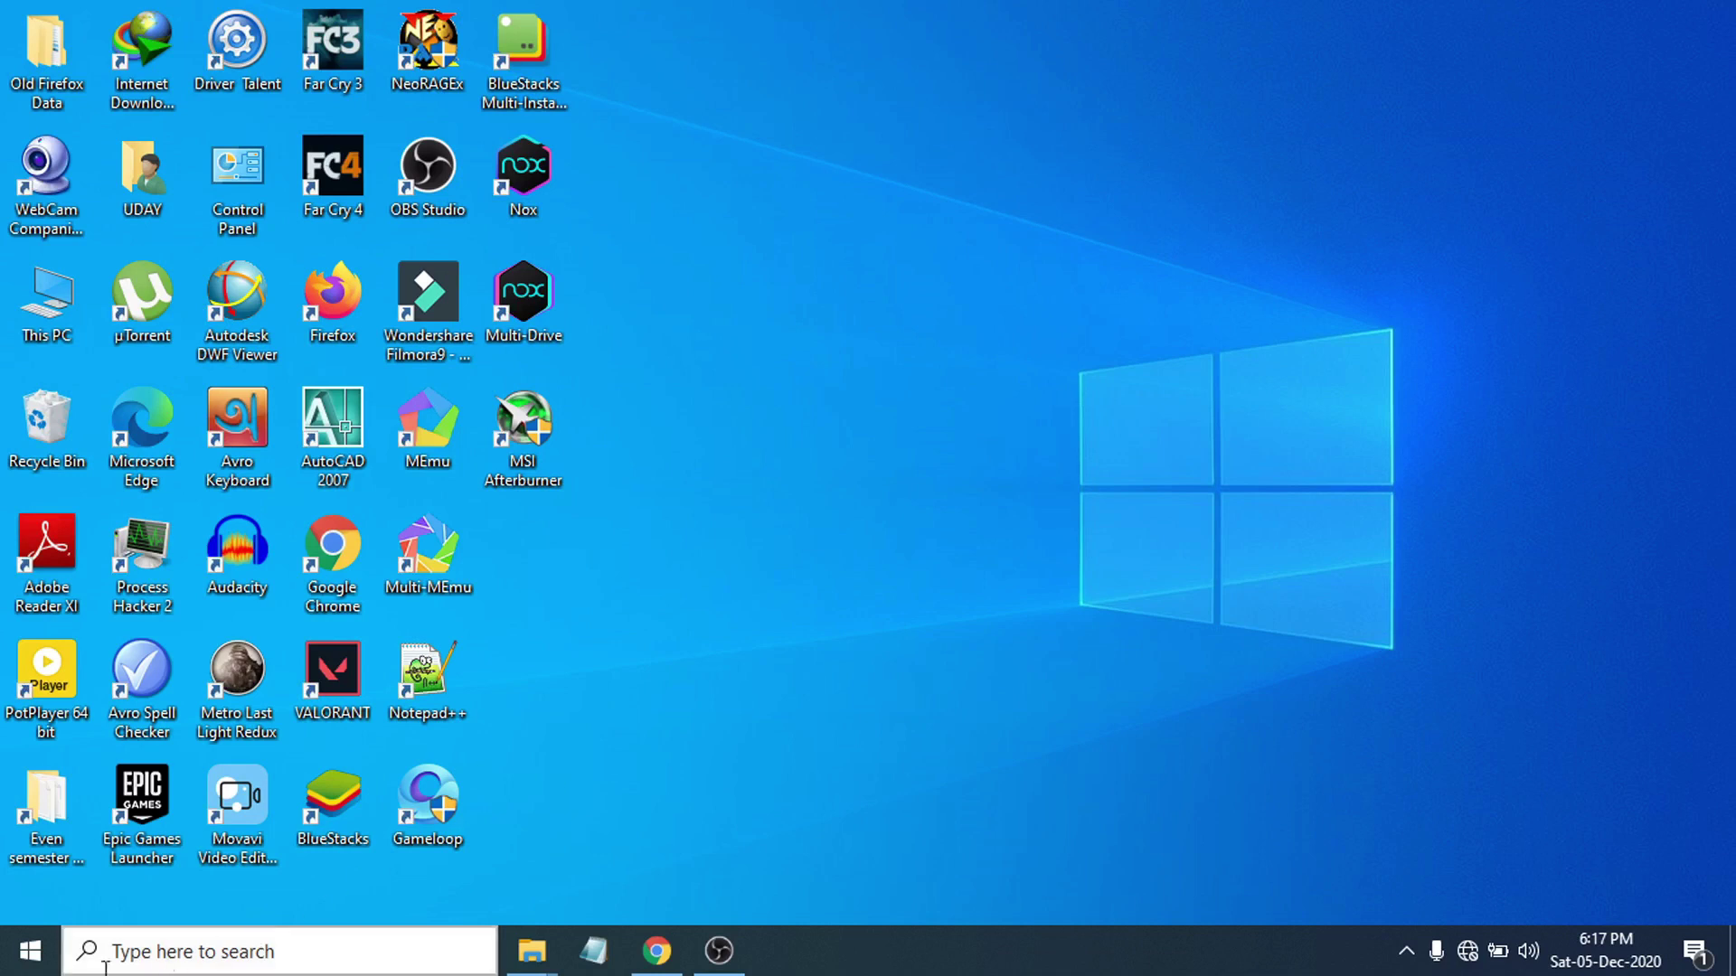
Restart the computer from the Start button's Shut down or sign out menu
right_click(58, 962)
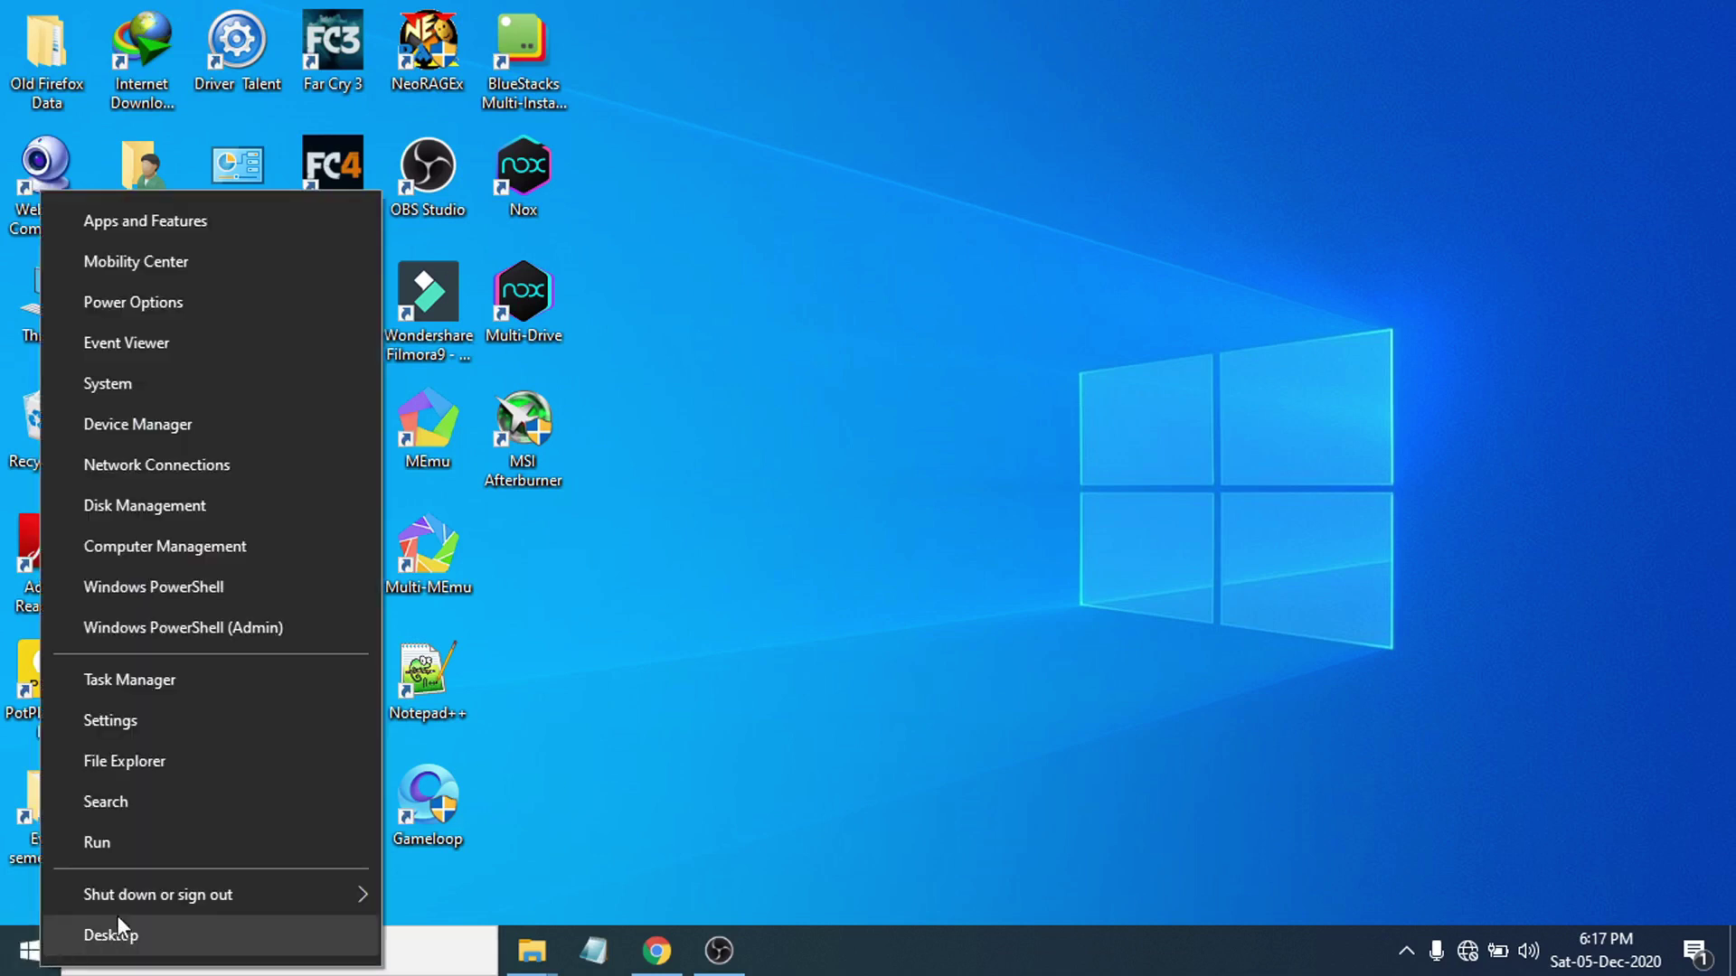
mouse_move(138, 904)
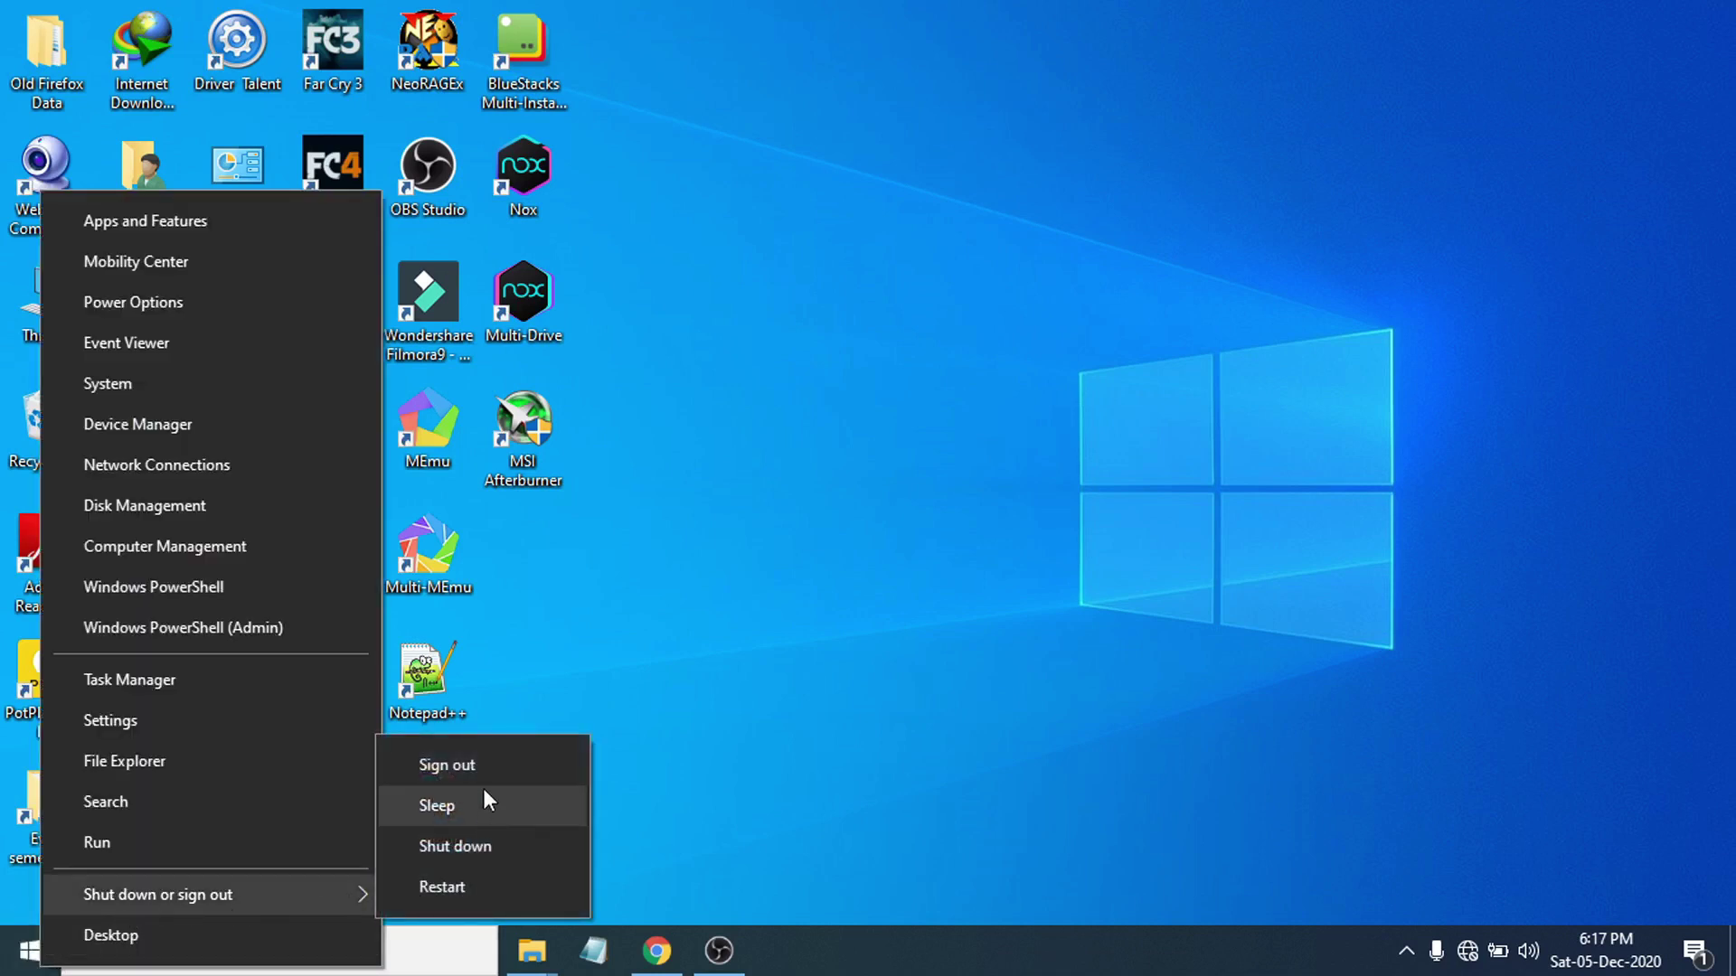
click(497, 892)
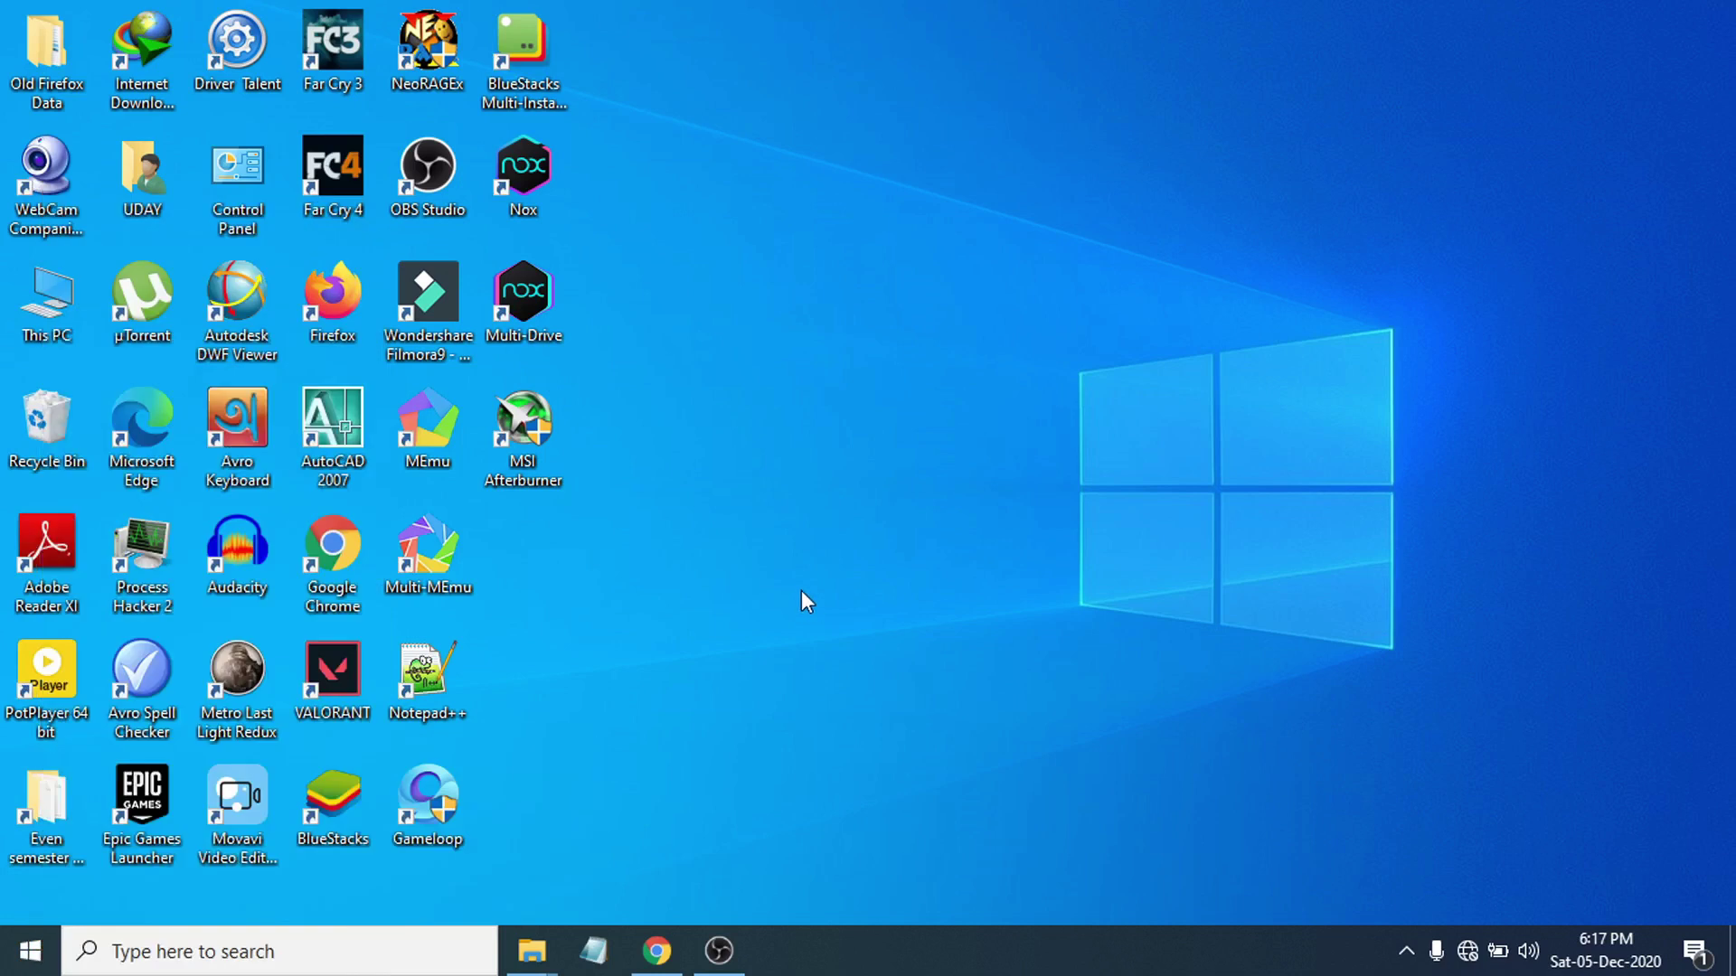